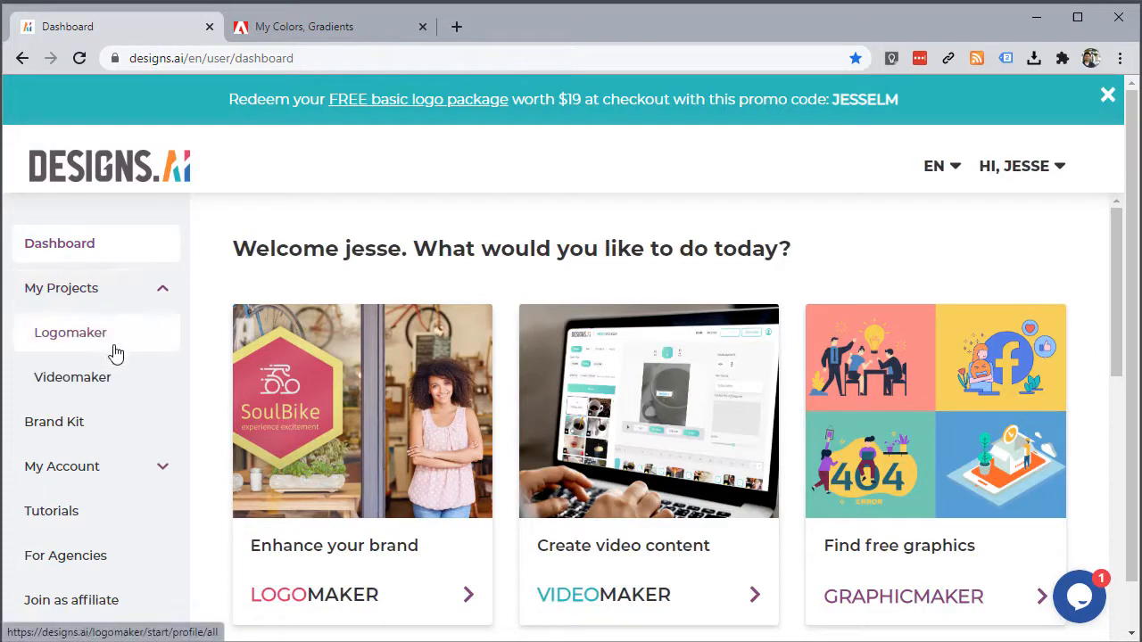
left_click(108, 336)
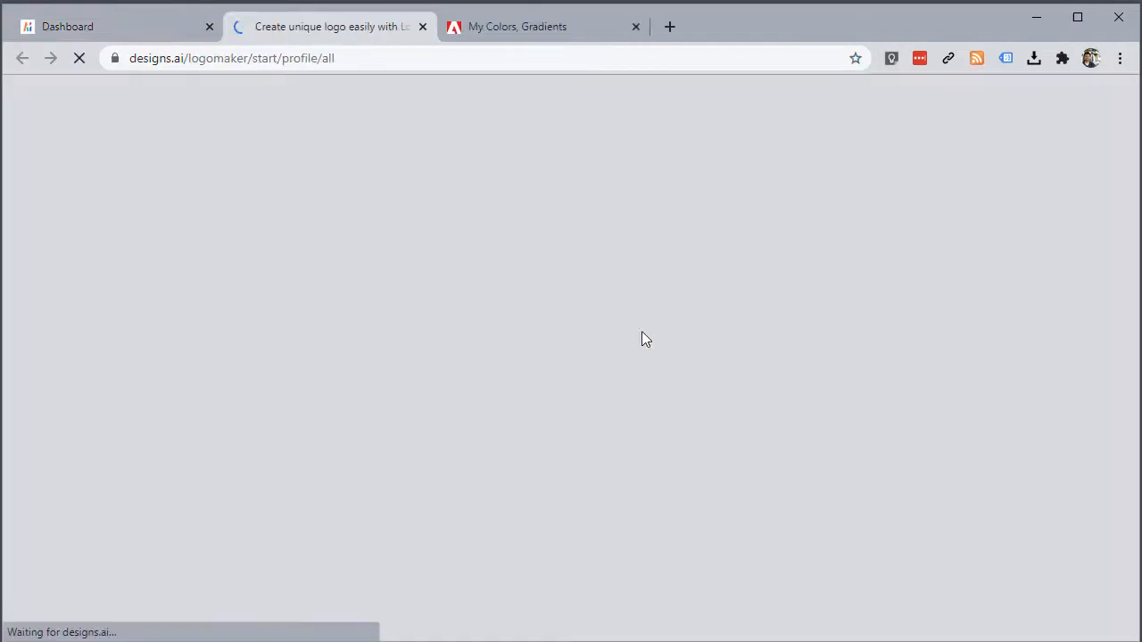
scroll(560, 361, "down", 3)
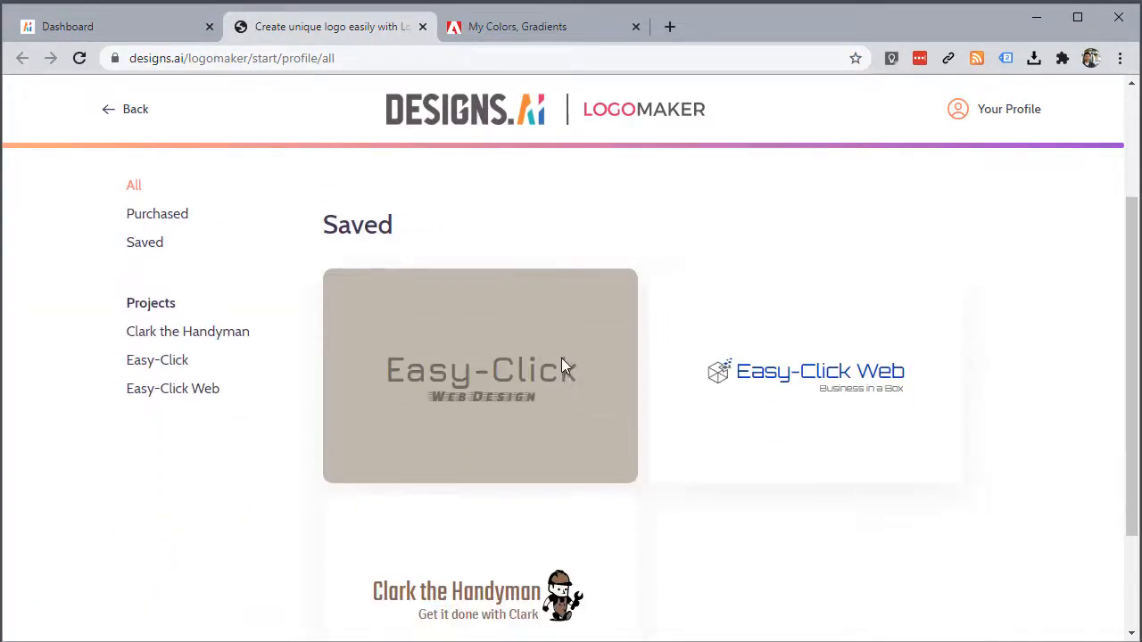
scroll(558, 364, "up", 2)
scroll(579, 383, "down", 1)
scroll(561, 349, "down", 2)
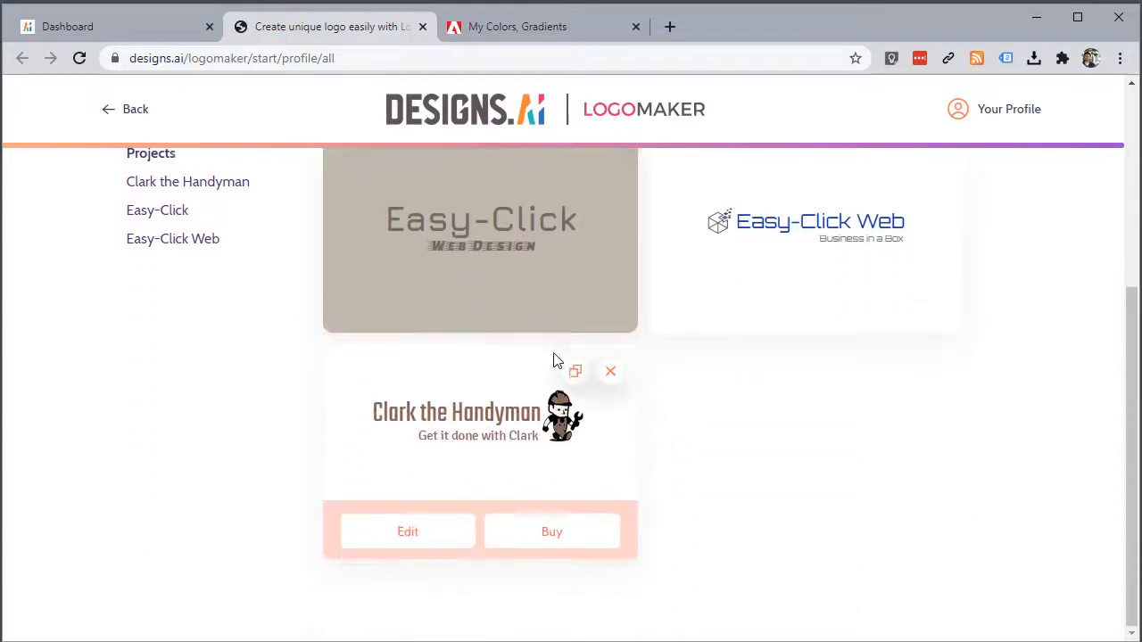
scroll(574, 395, "up", 2)
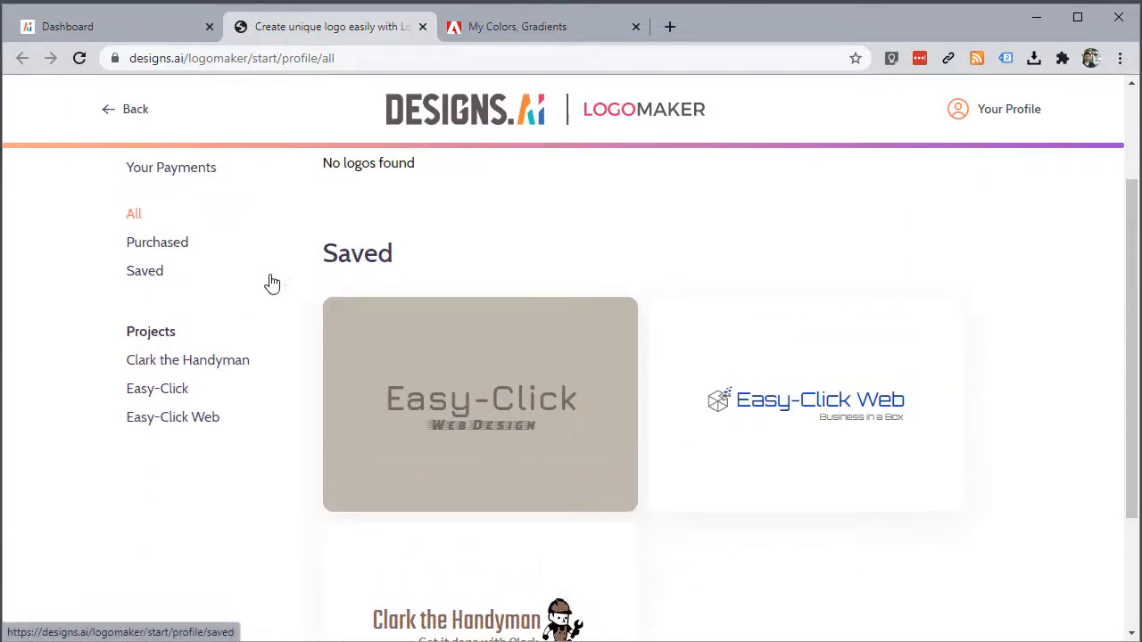
left_click(422, 26)
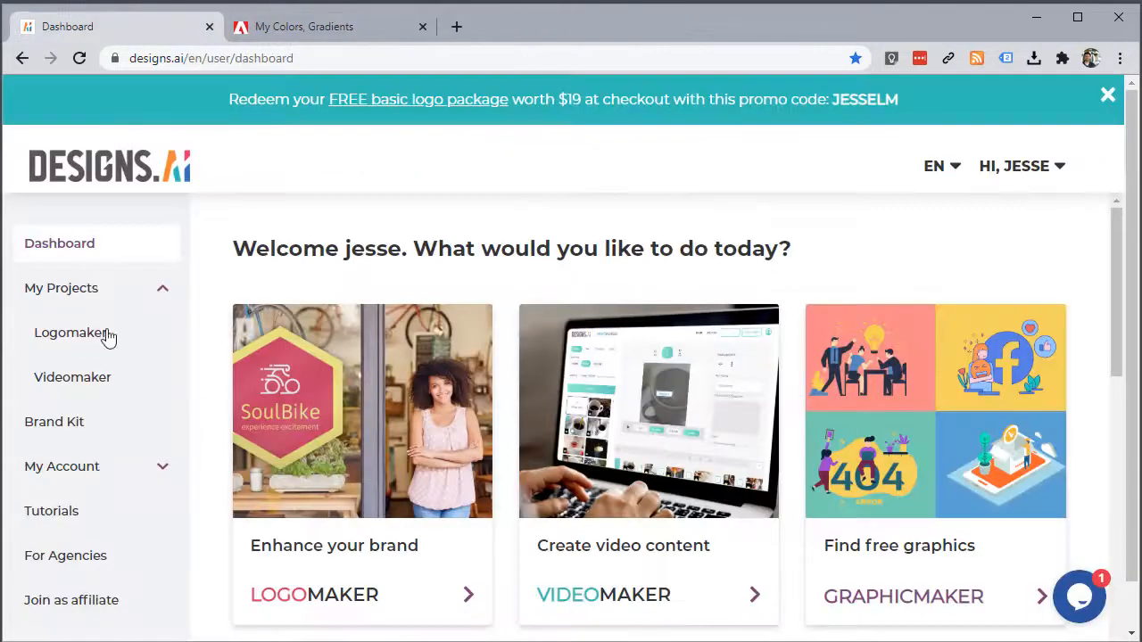
left_click(75, 385)
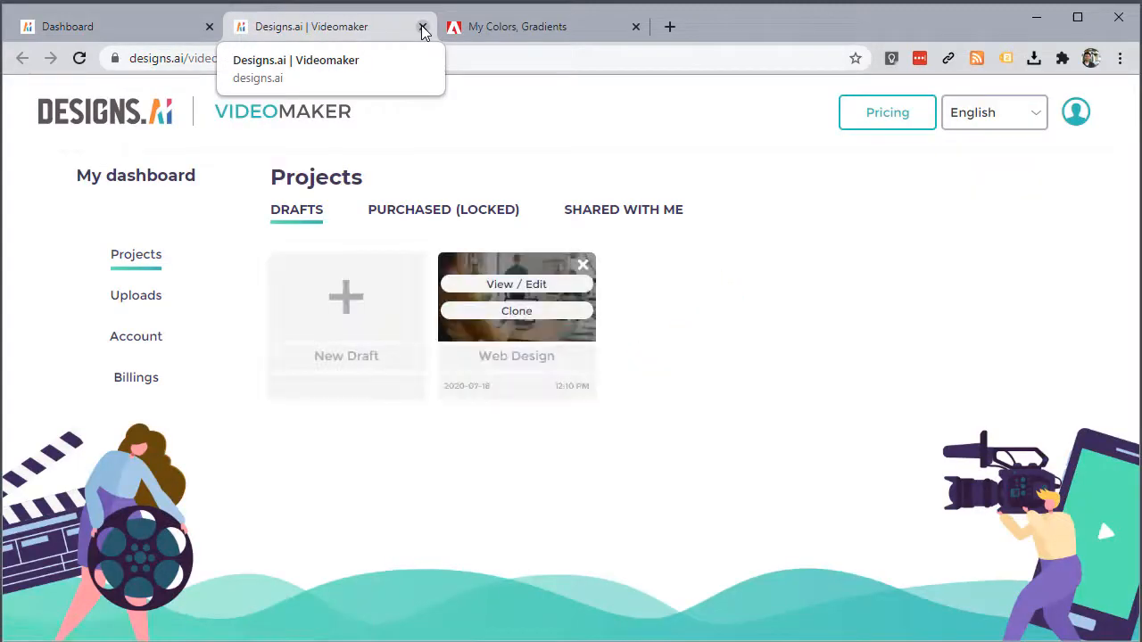
left_click(423, 27)
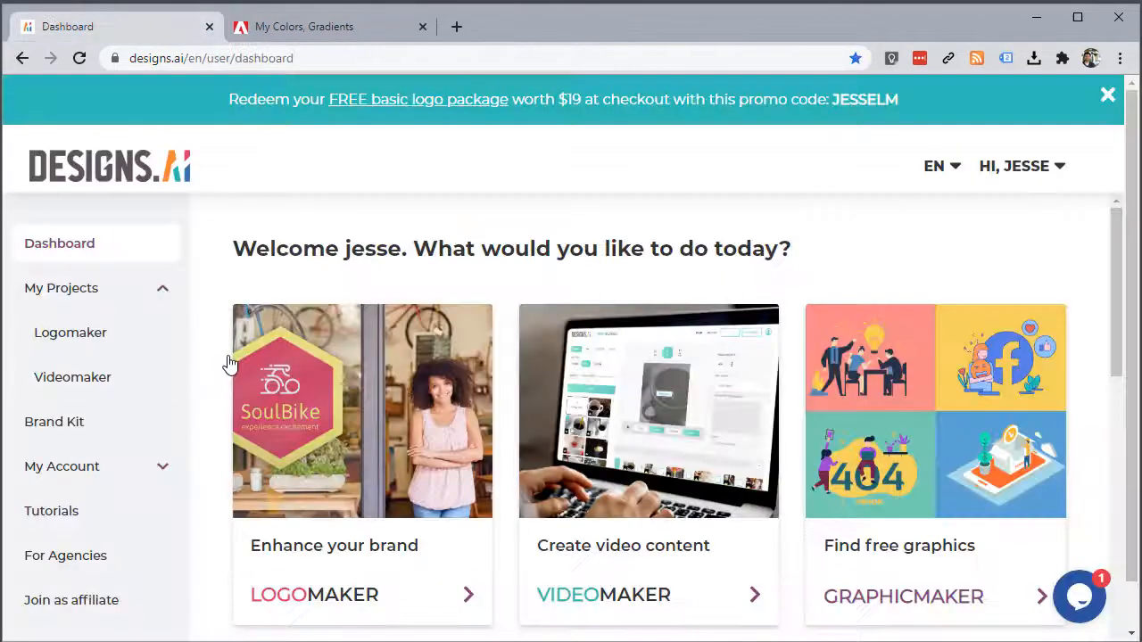
left_click(196, 420)
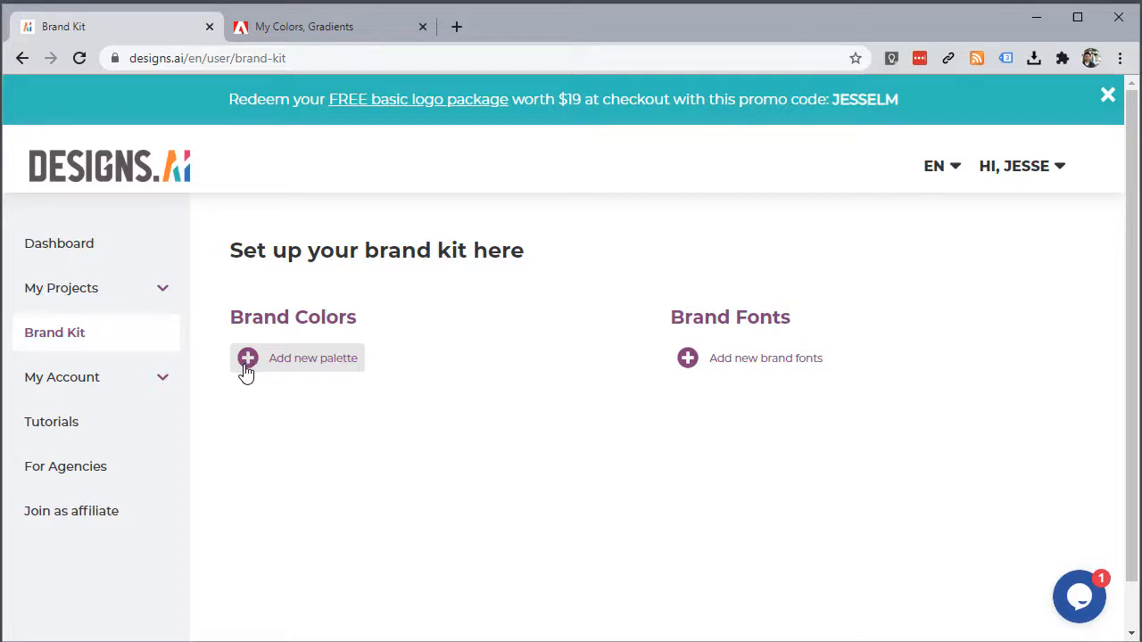
left_click(92, 382)
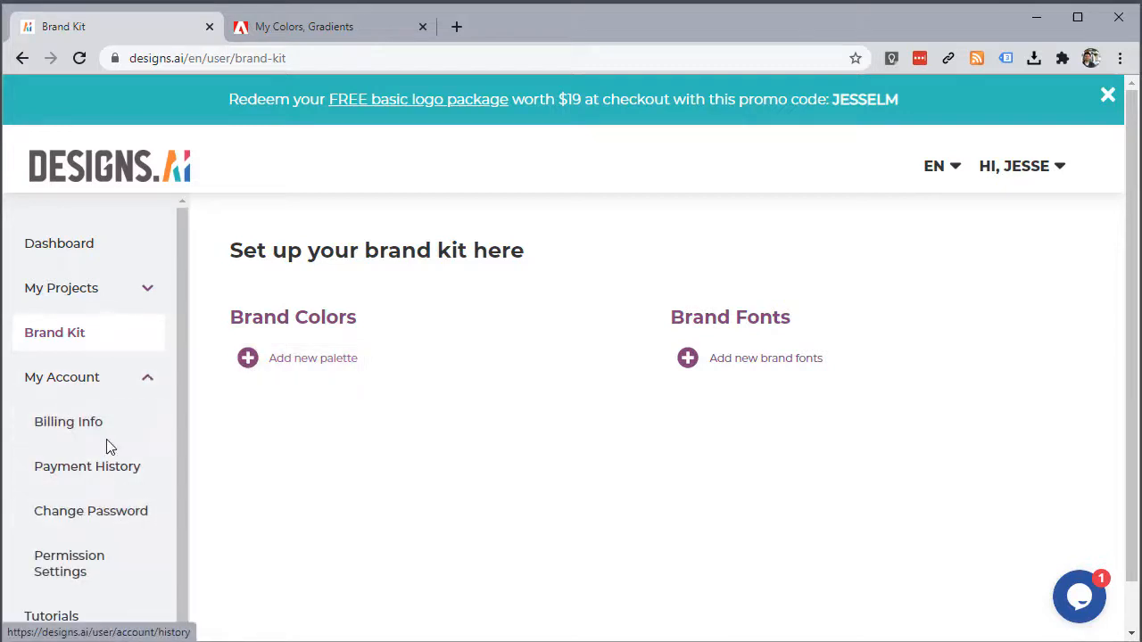
scroll(75, 448, "down", 1)
scroll(63, 438, "up", 1)
left_click(69, 382)
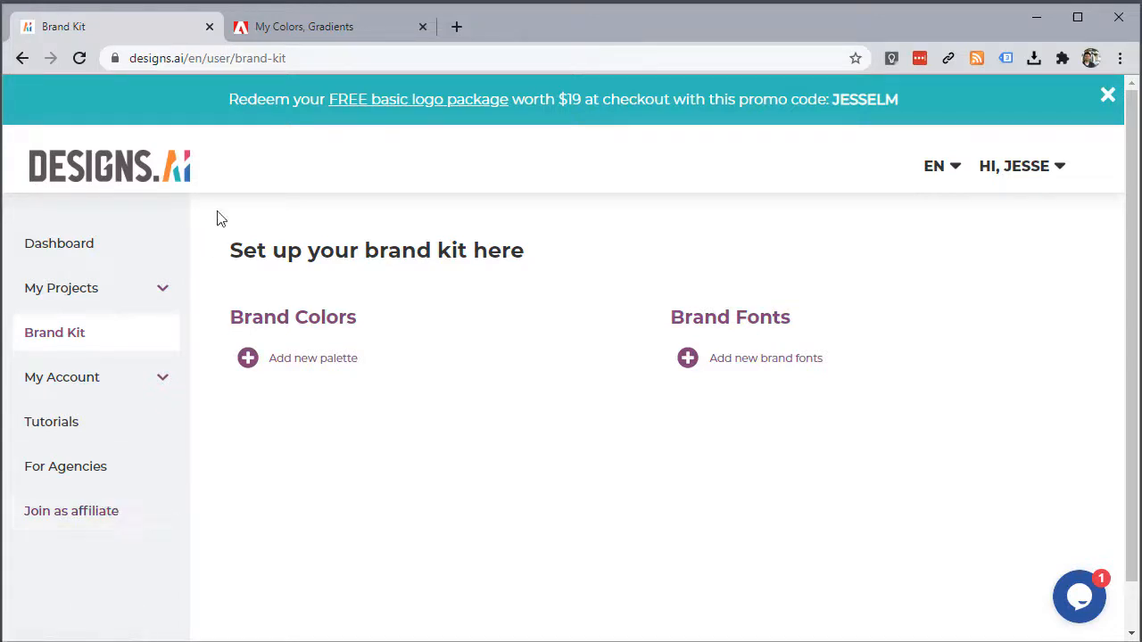
left_click(107, 255)
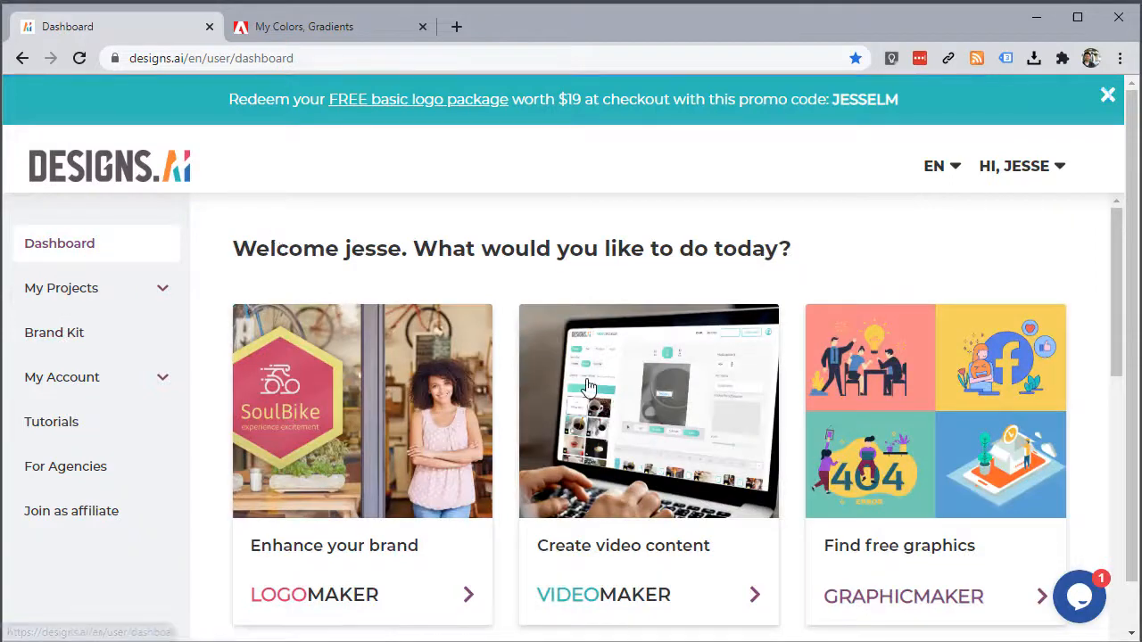
scroll(582, 384, "down", 1)
scroll(471, 413, "down", 2)
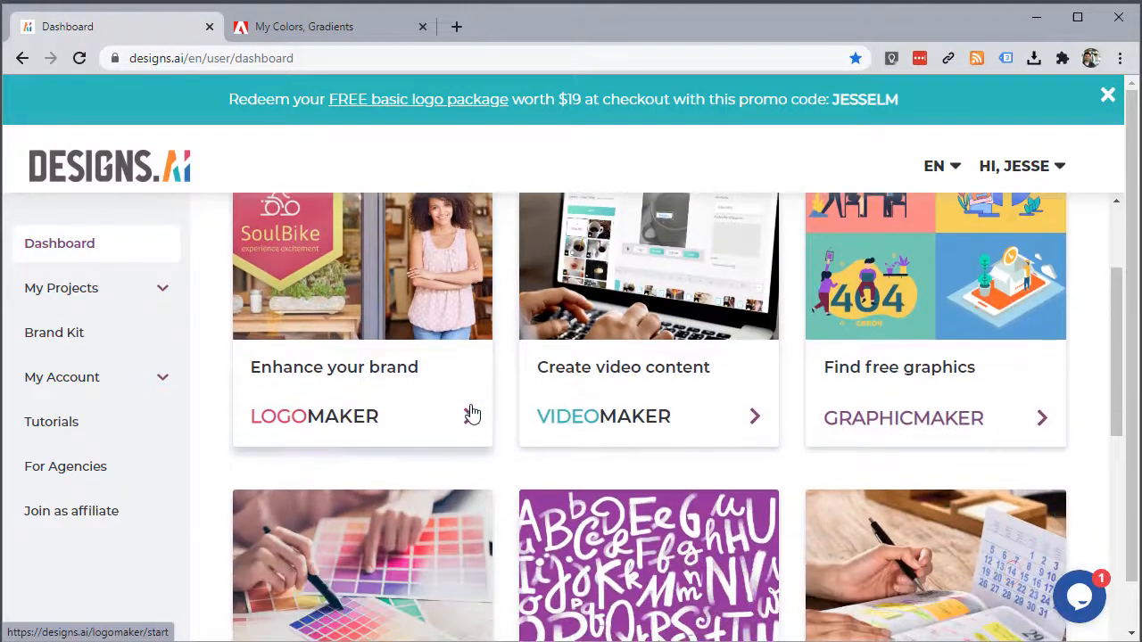
scroll(468, 422, "down", 1)
scroll(468, 422, "up", 1)
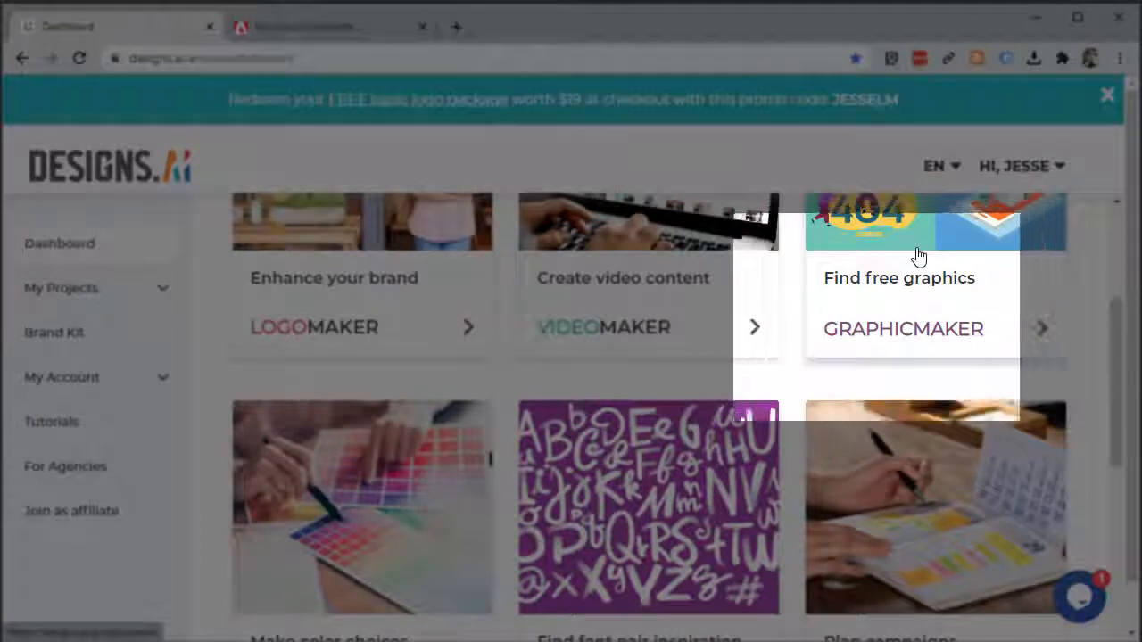
scroll(919, 257, "down", 1)
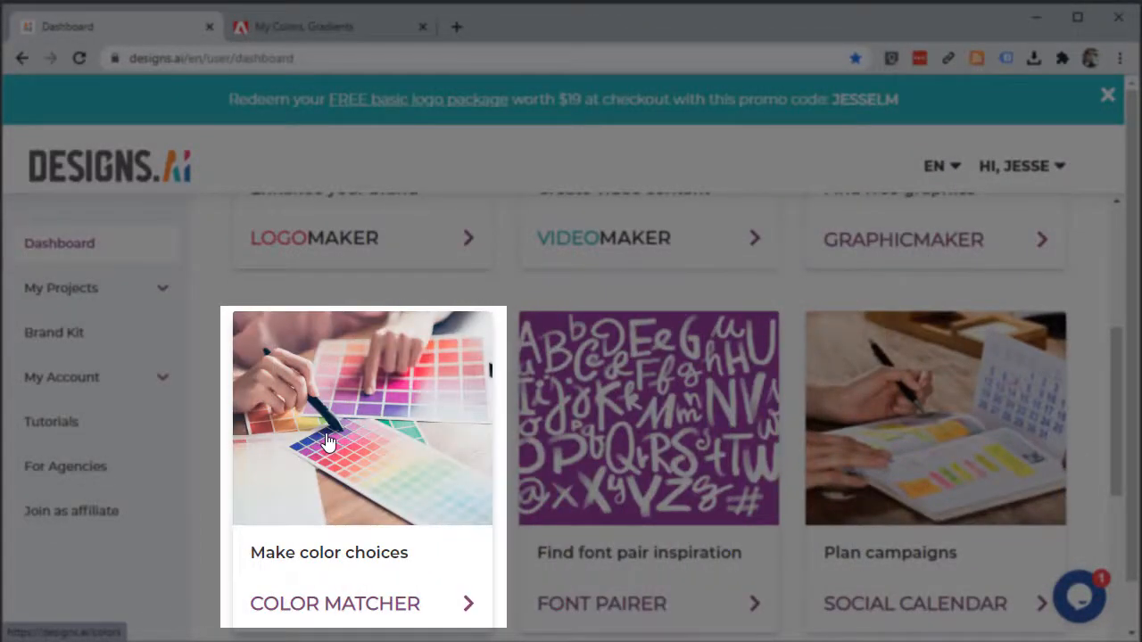
scroll(446, 428, "up", 3)
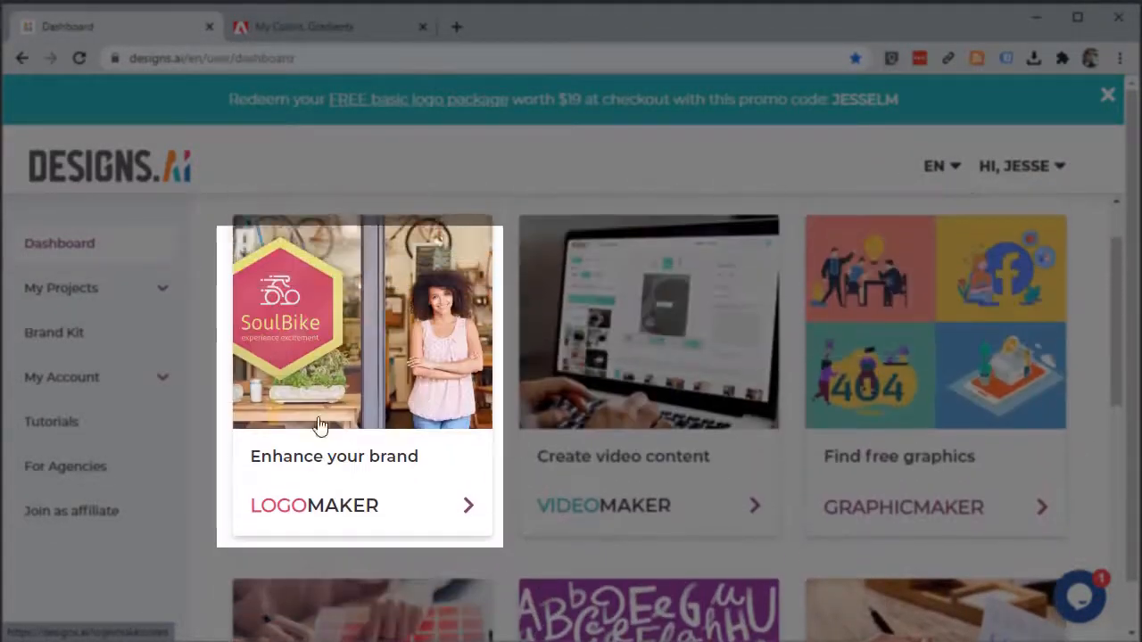
scroll(362, 409, "down", 2)
scroll(362, 409, "down", 1)
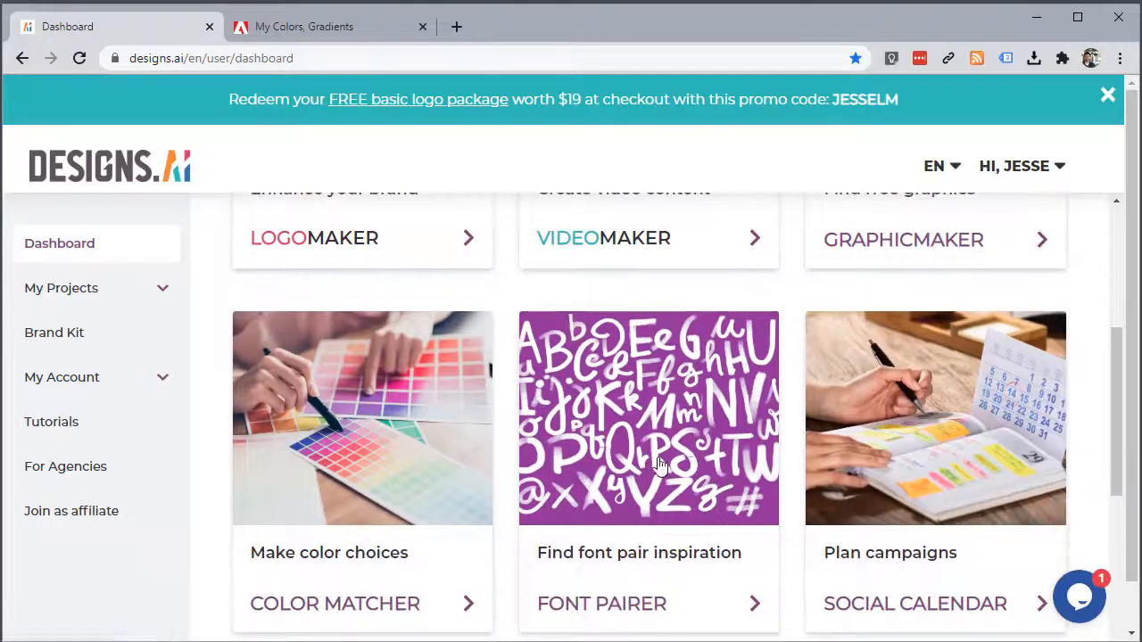
left_click(936, 449)
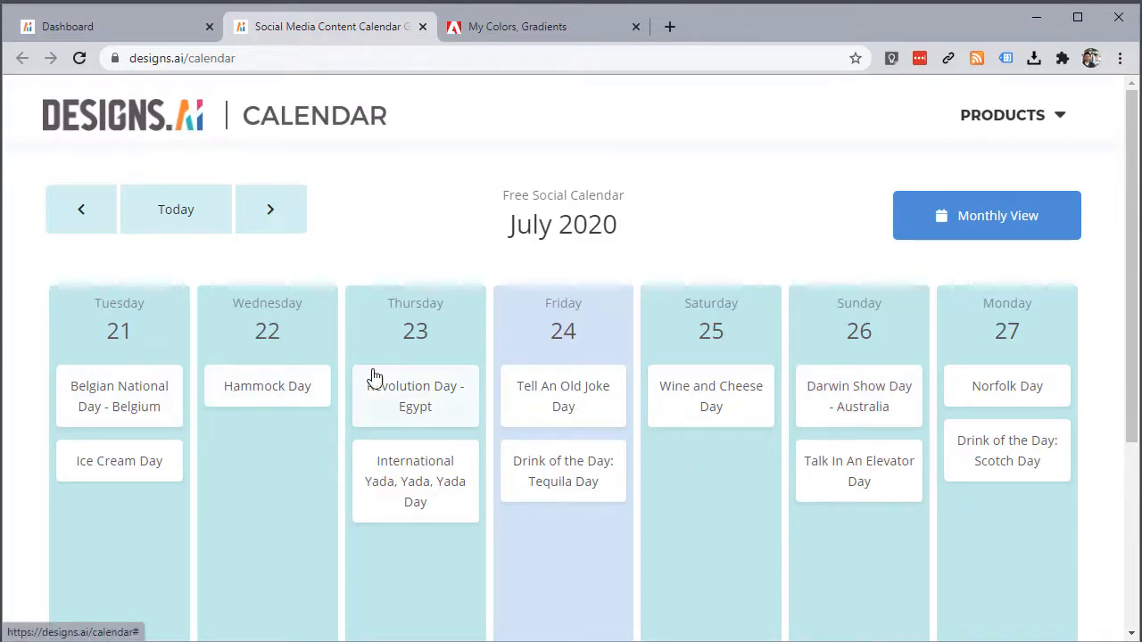
scroll(401, 384, "down", 1)
scroll(402, 383, "up", 1)
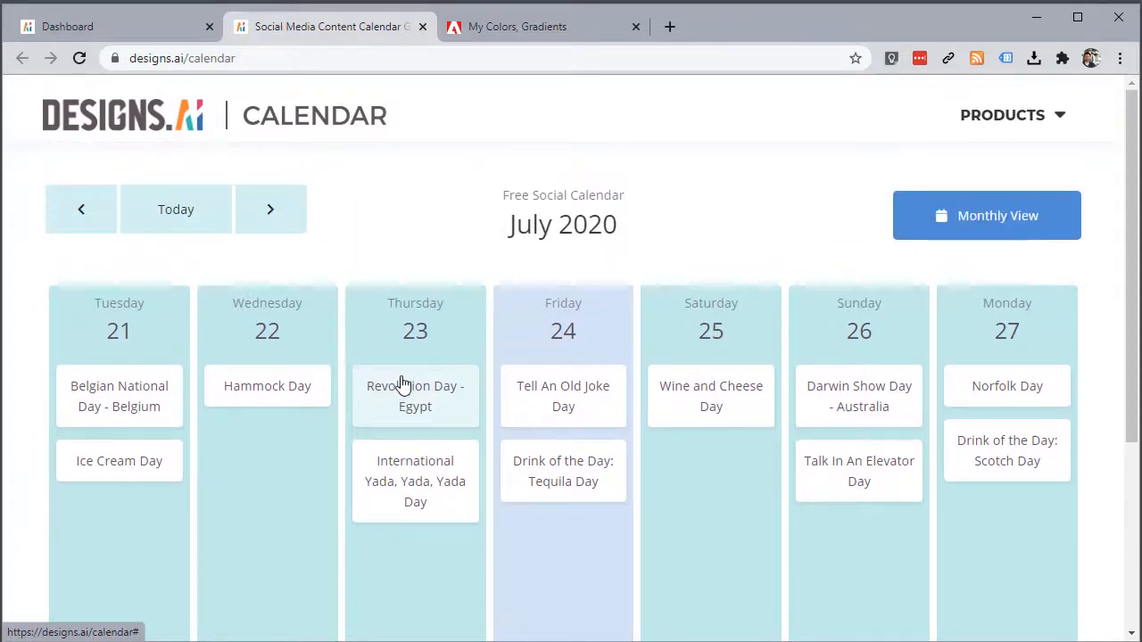
left_click(423, 27)
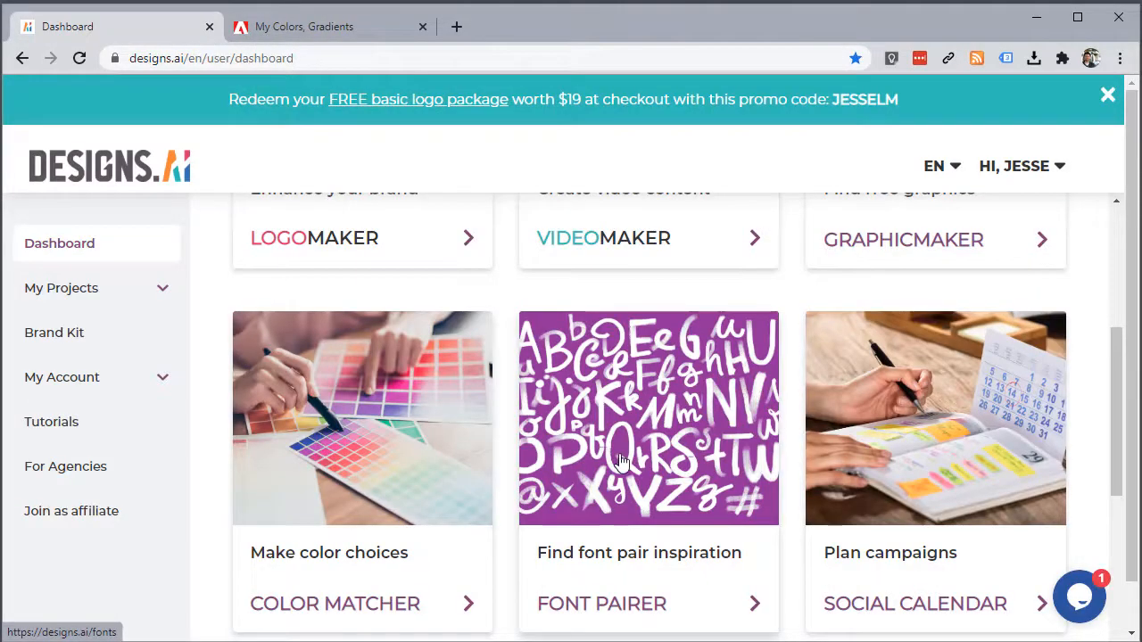
left_click(596, 483)
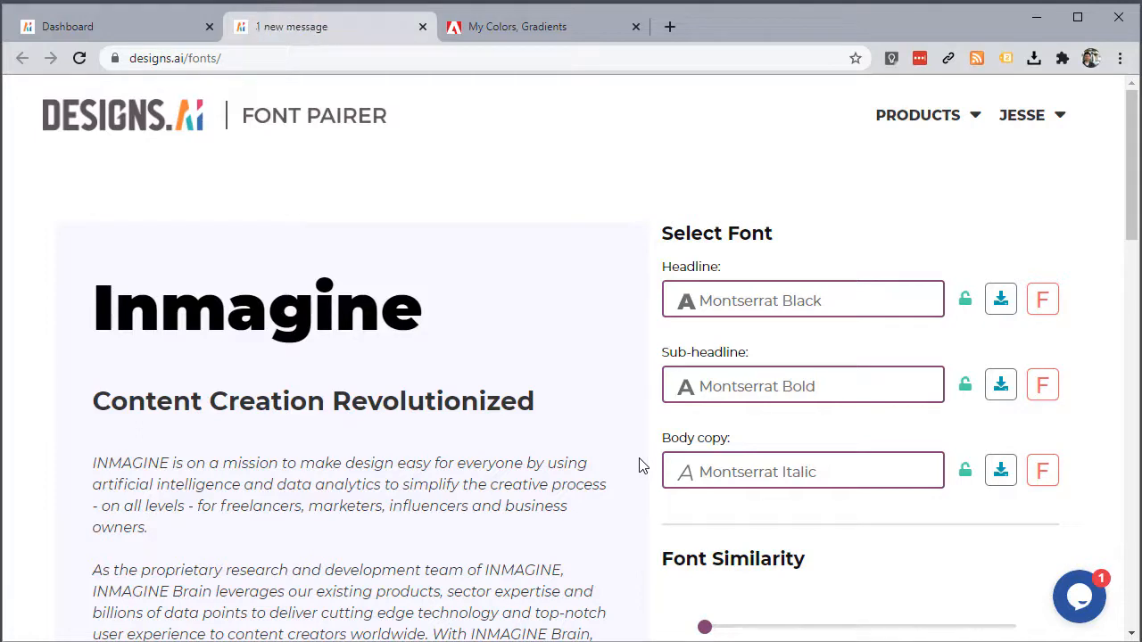
Step: Scroll through the Font Pairer page to review its font pairings
scroll(538, 477, "down", 3)
scroll(535, 455, "up", 3)
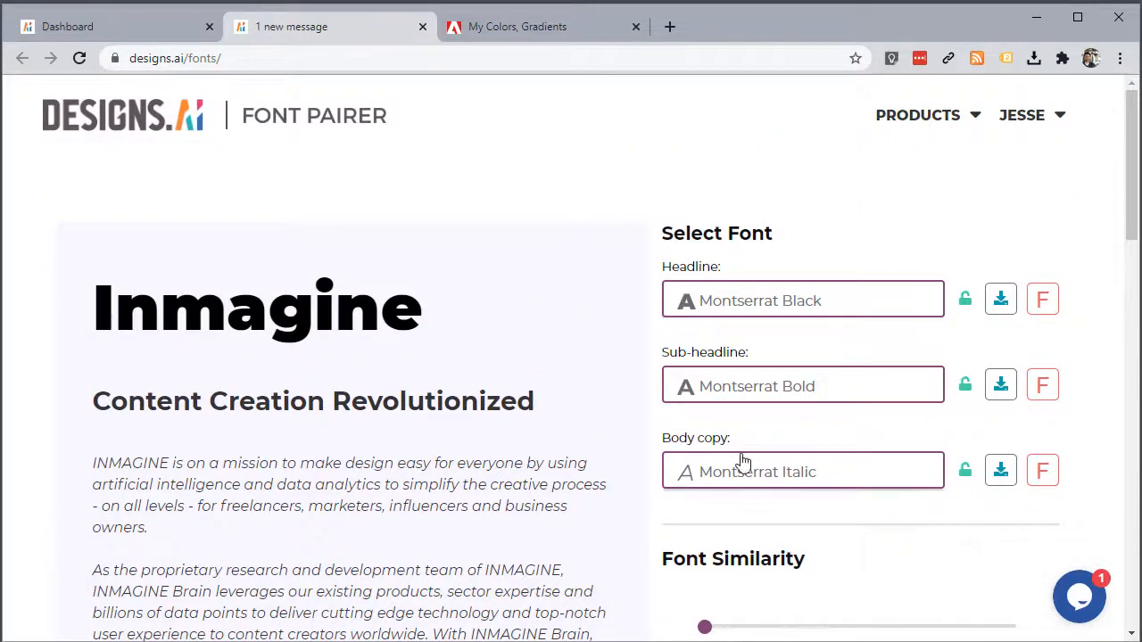
scroll(538, 461, "down", 1)
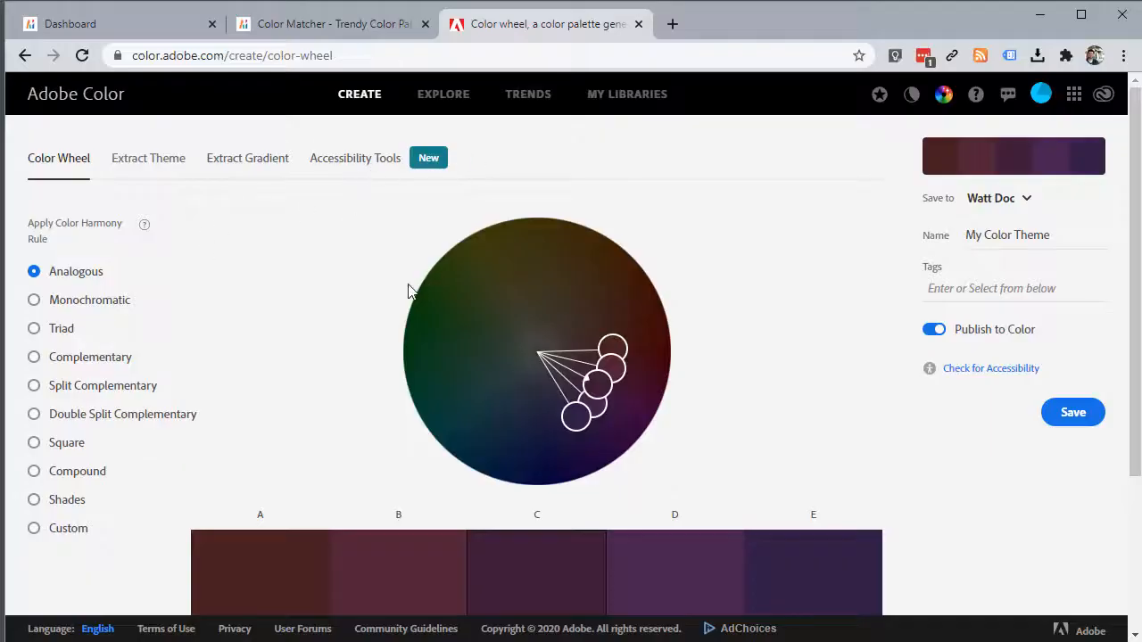
Step: Set Adobe Color to Monochromatic, then view Color Matcher's Wheel, Text and Overlay tools
left_click(33, 299)
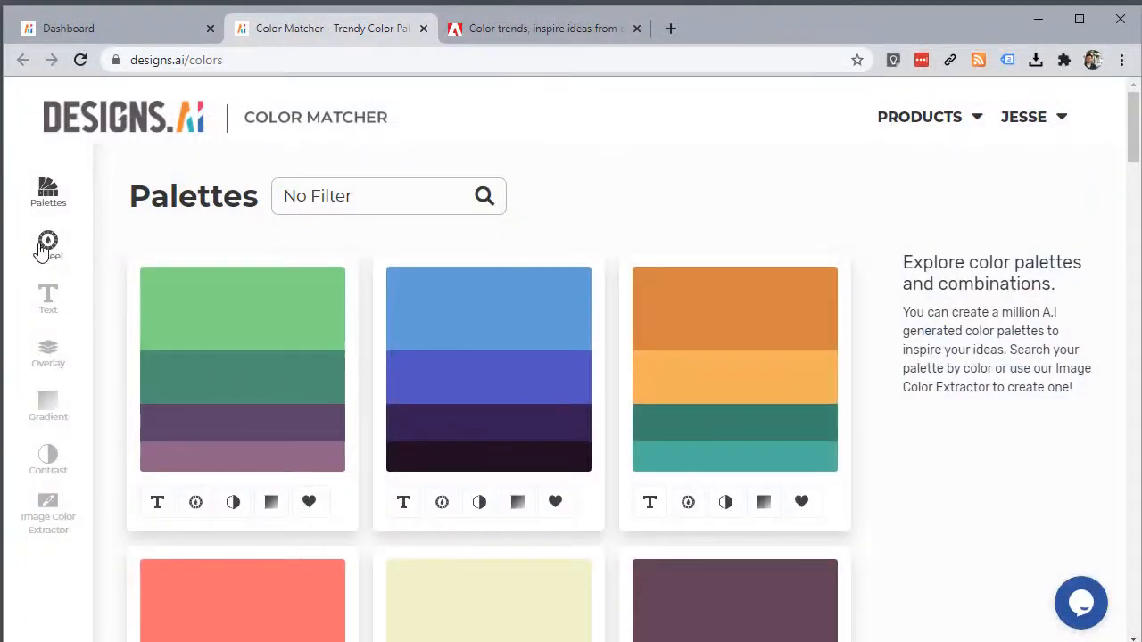
left_click(42, 248)
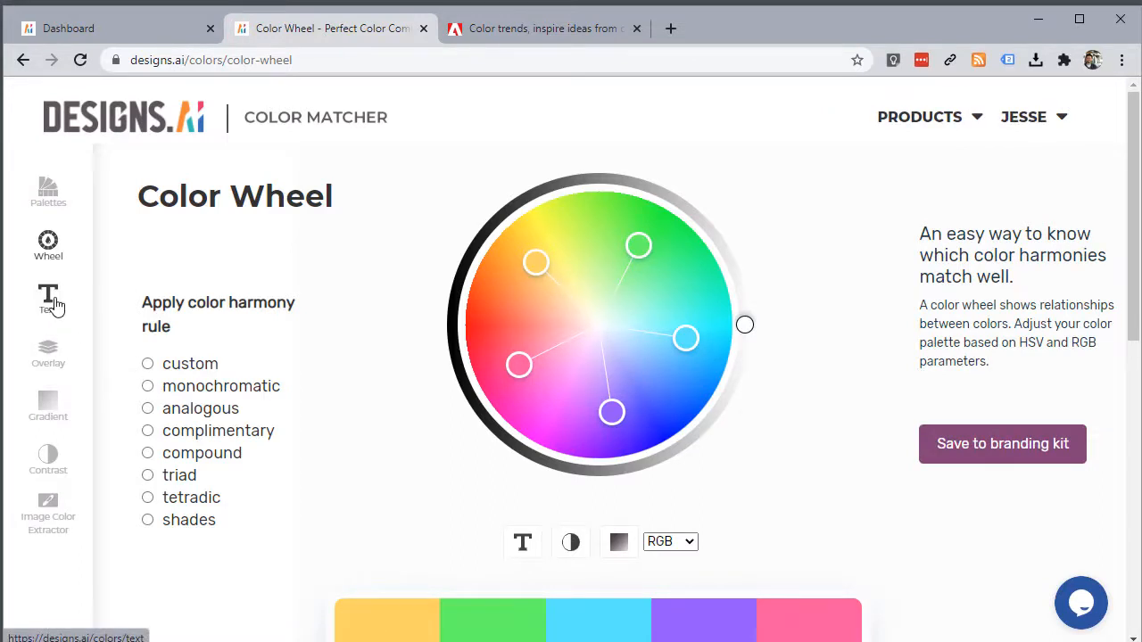
left_click(54, 306)
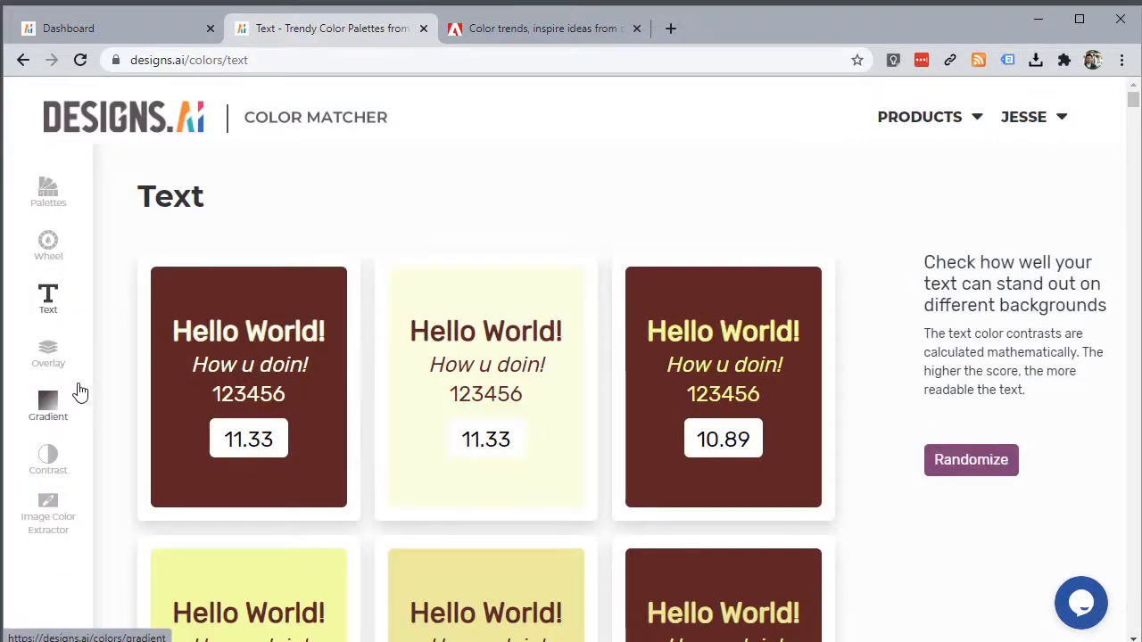
scroll(173, 377, "down", 1)
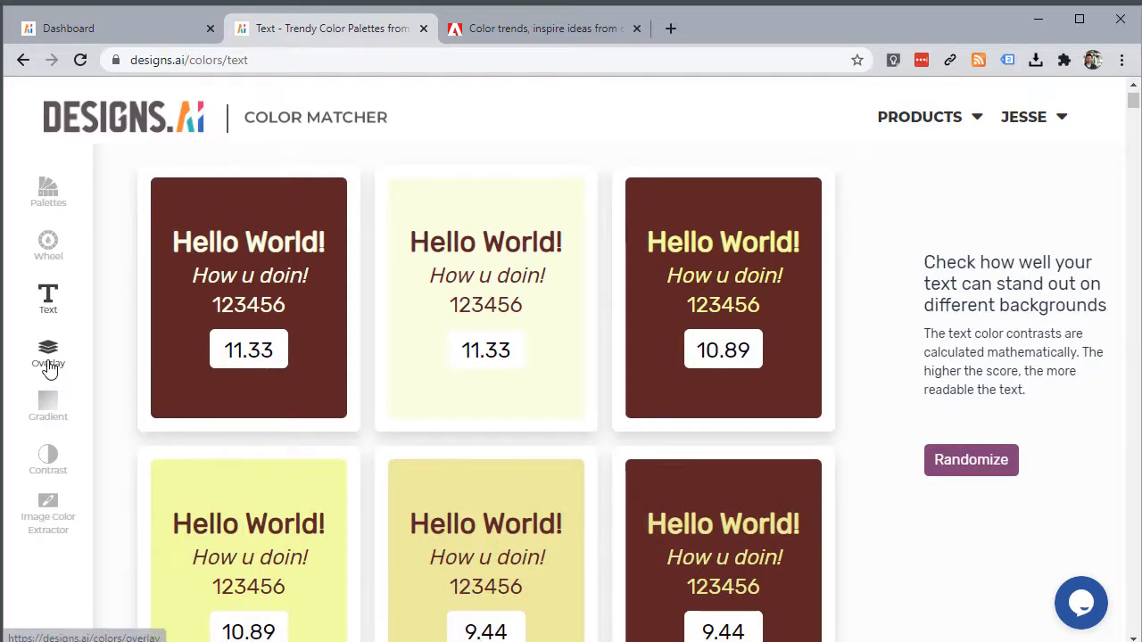
left_click(48, 362)
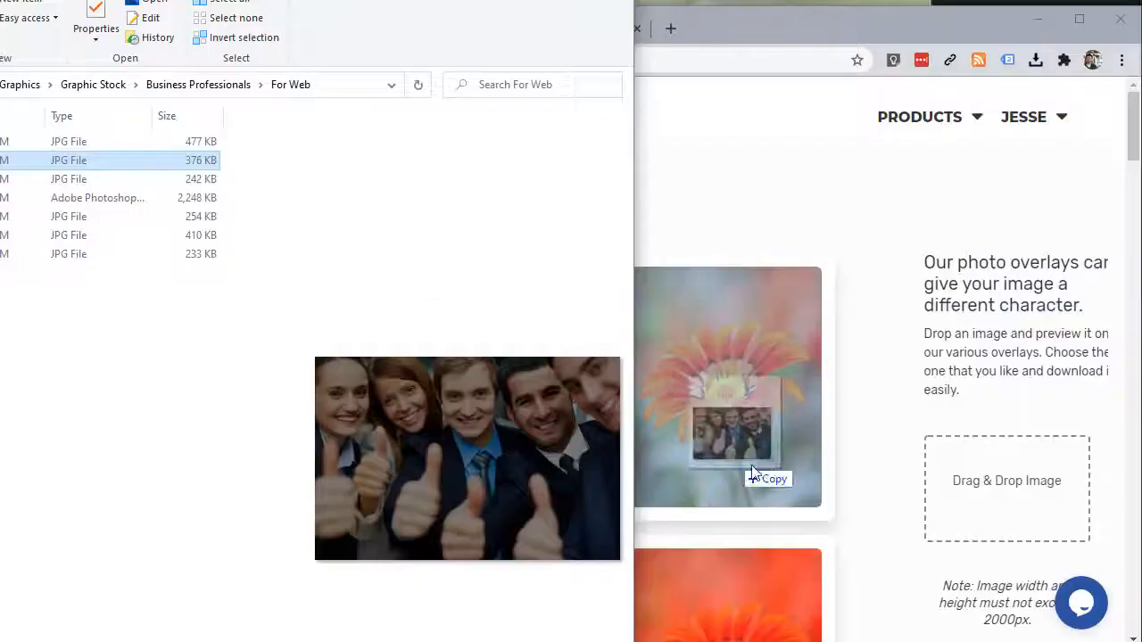
Step: Add the team photo to preview it under every overlay
left_click_drag(744, 466, 966, 500)
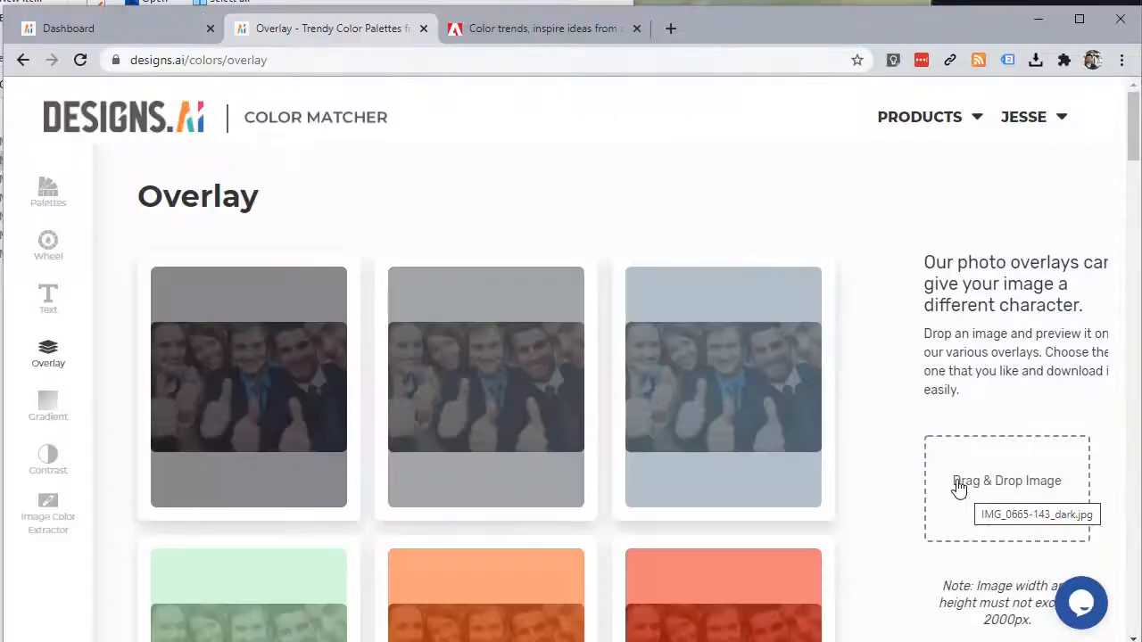
scroll(471, 404, "down", 1)
scroll(471, 404, "up", 1)
scroll(471, 404, "down", 1)
scroll(471, 404, "down", 1)
scroll(471, 404, "up", 2)
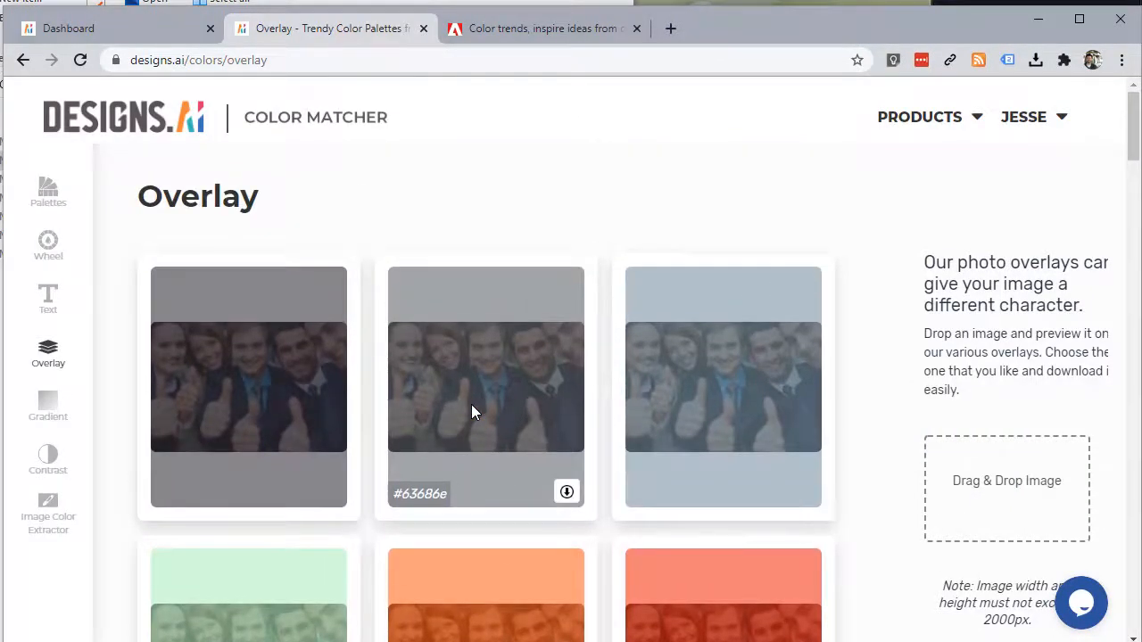
Step: Browse the gradient explorer, then move to the Contrast checker
left_click(48, 407)
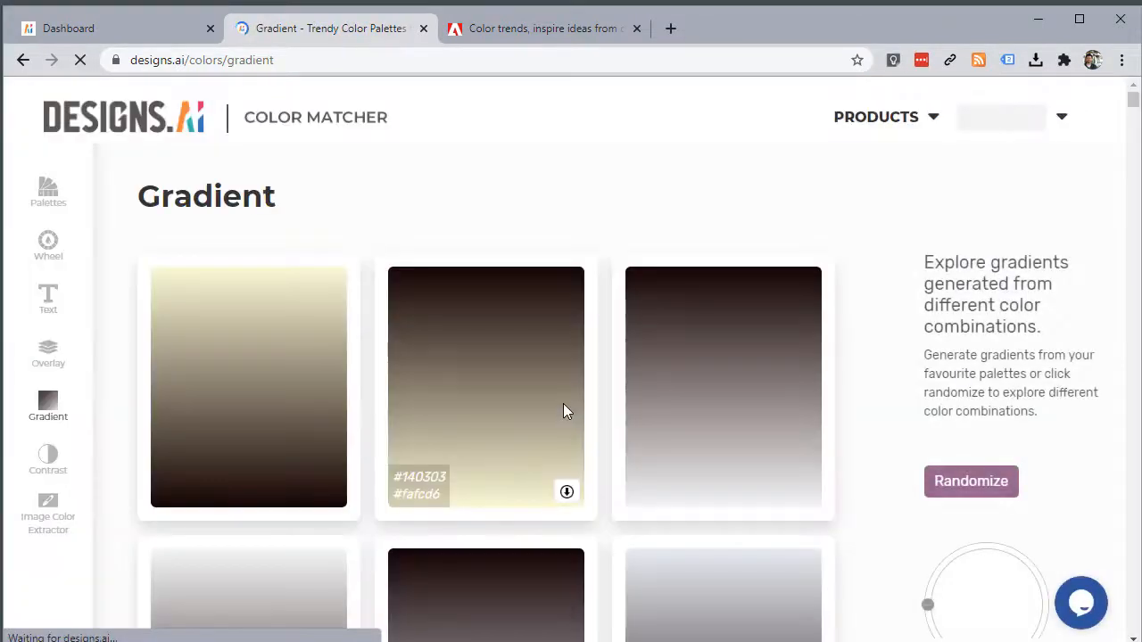
scroll(562, 399, "down", 2)
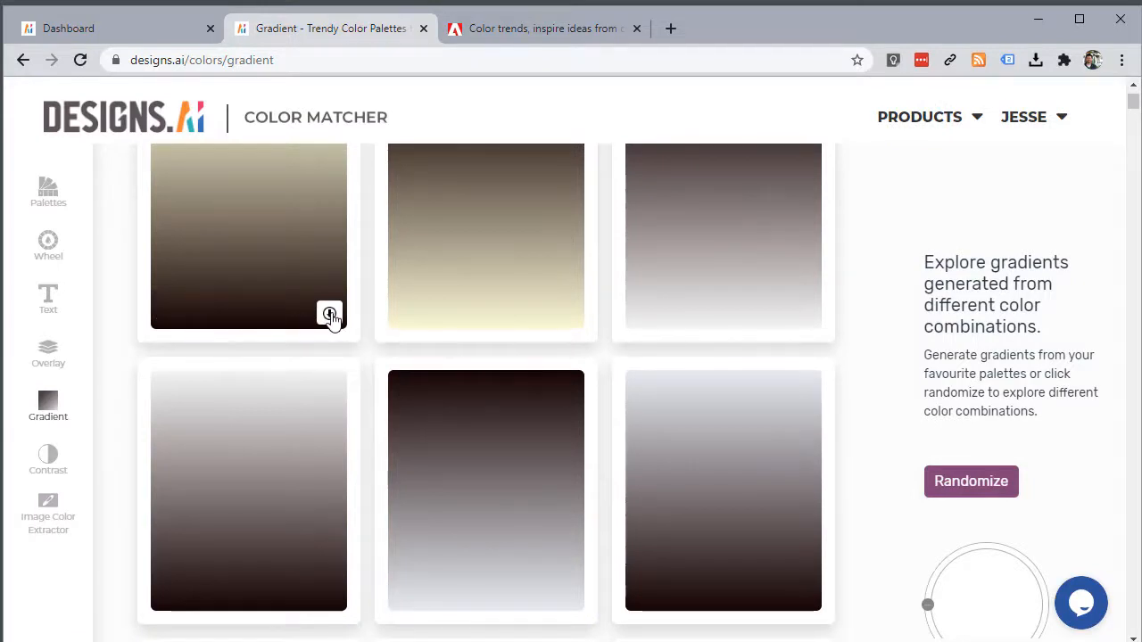
scroll(242, 356, "up", 1)
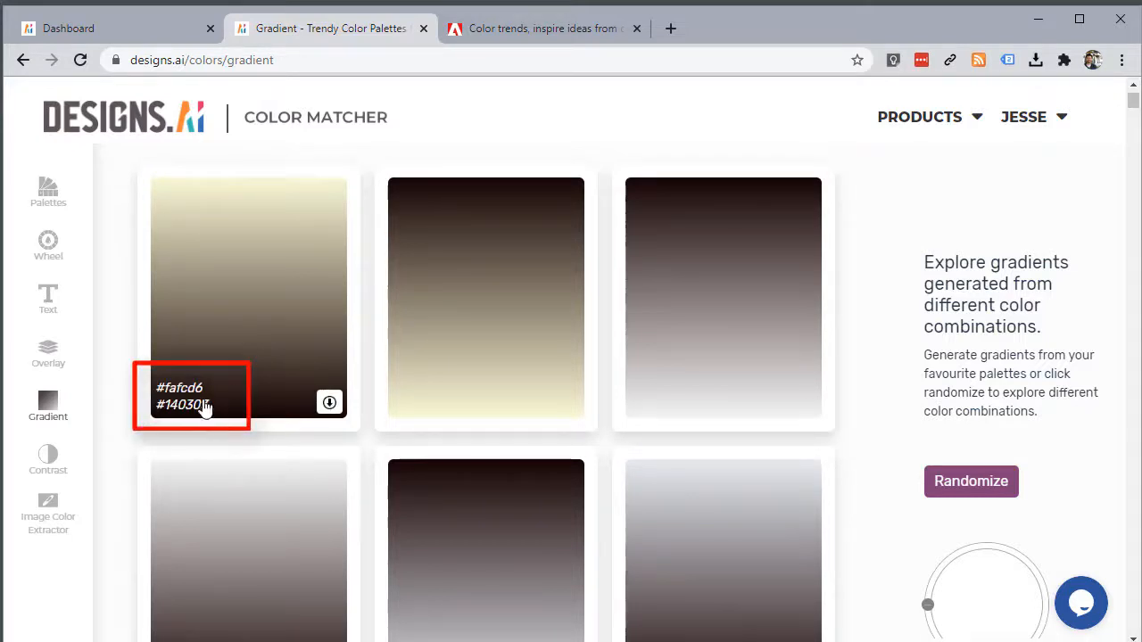
left_click(52, 473)
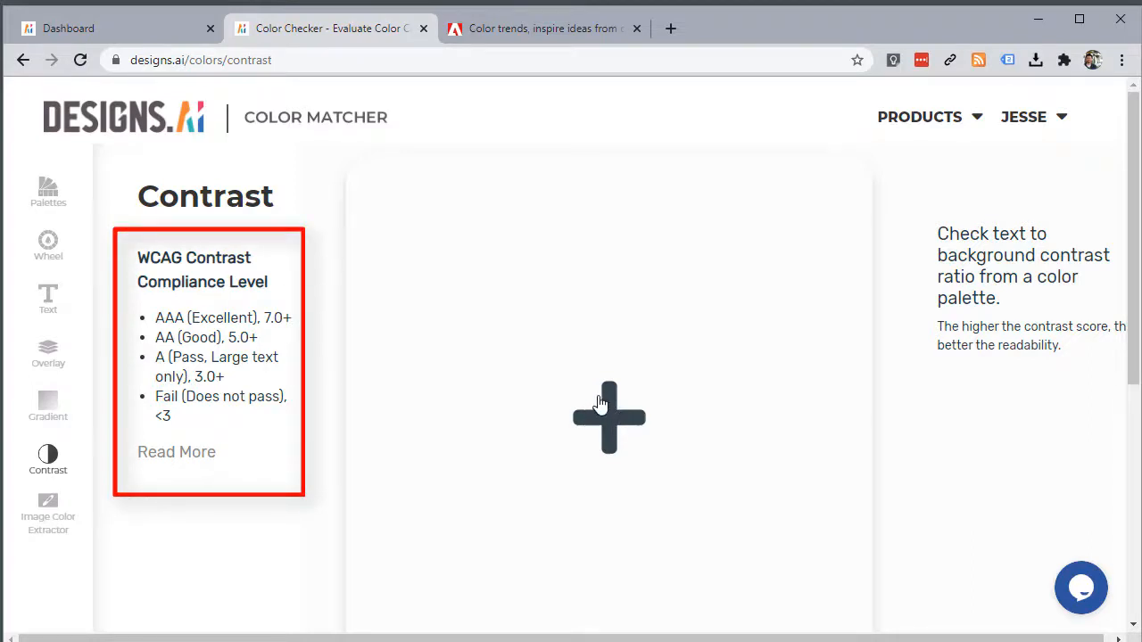
Step: Add black and pure red #ff0000 to the contrast grid (AA 5.20), then open Image Color Extractor
left_click(601, 404)
left_click(856, 486)
left_click(739, 560)
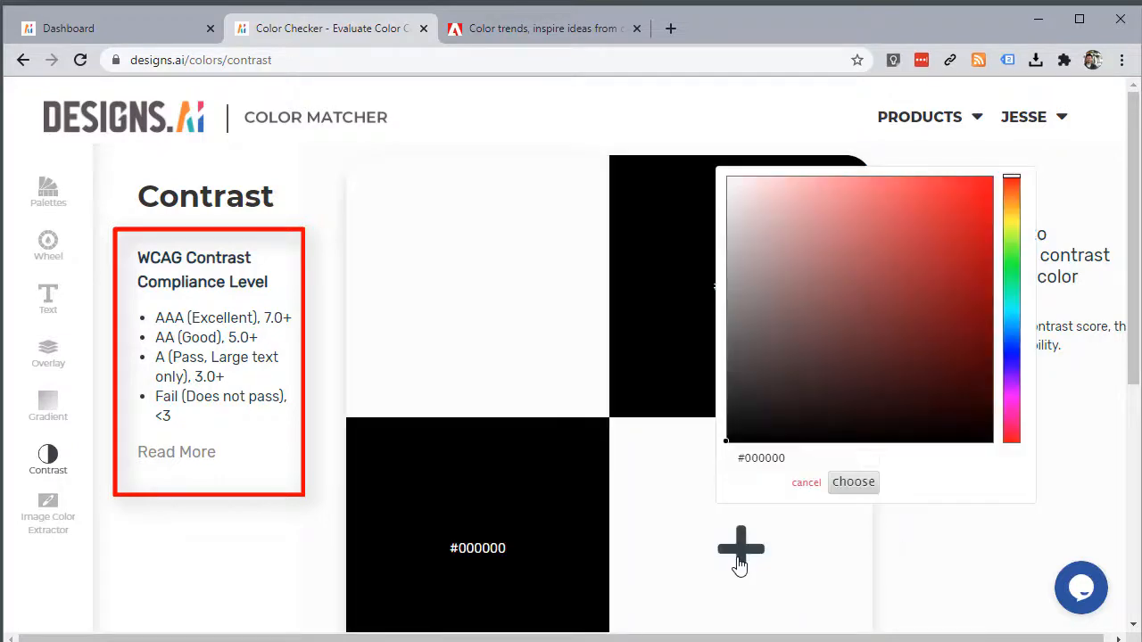
left_click_drag(951, 208, 1003, 150)
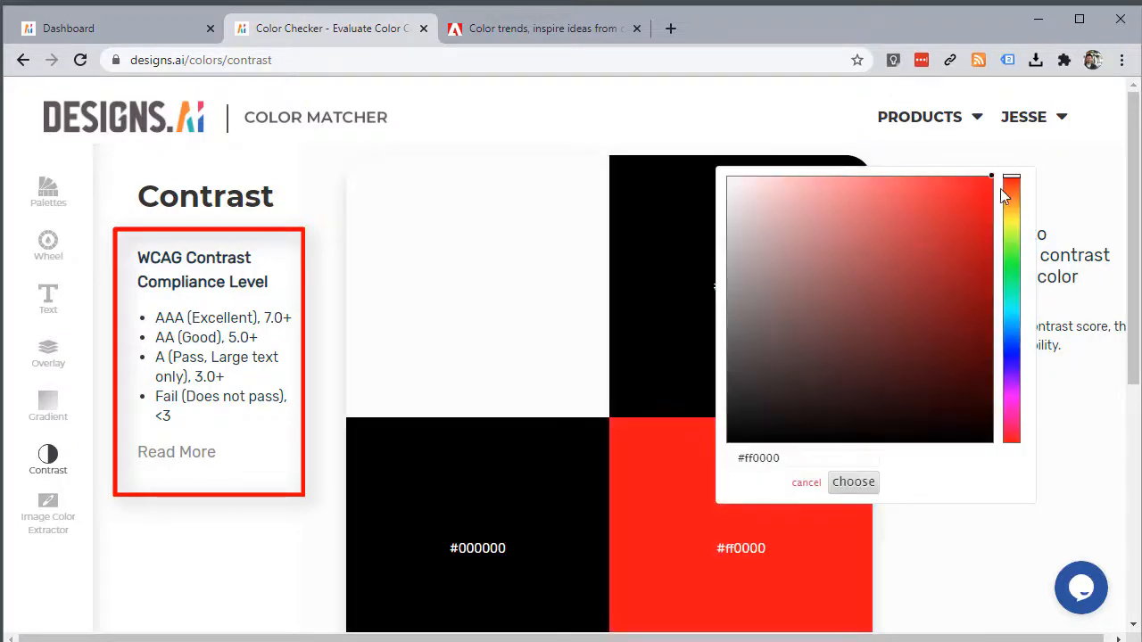
left_click(852, 483)
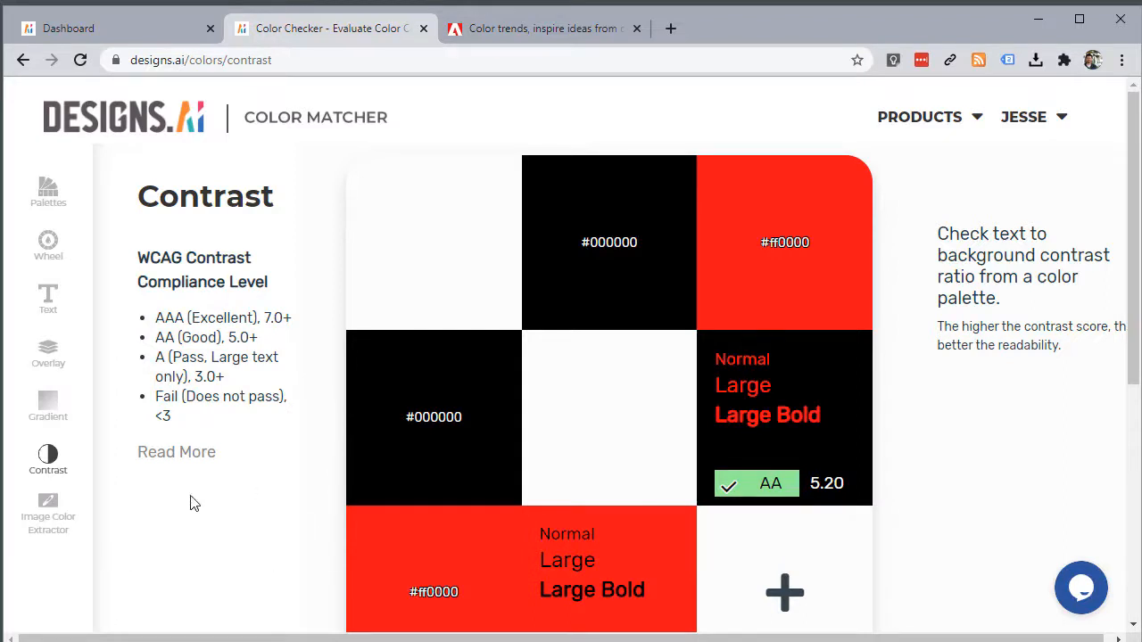
left_click(44, 515)
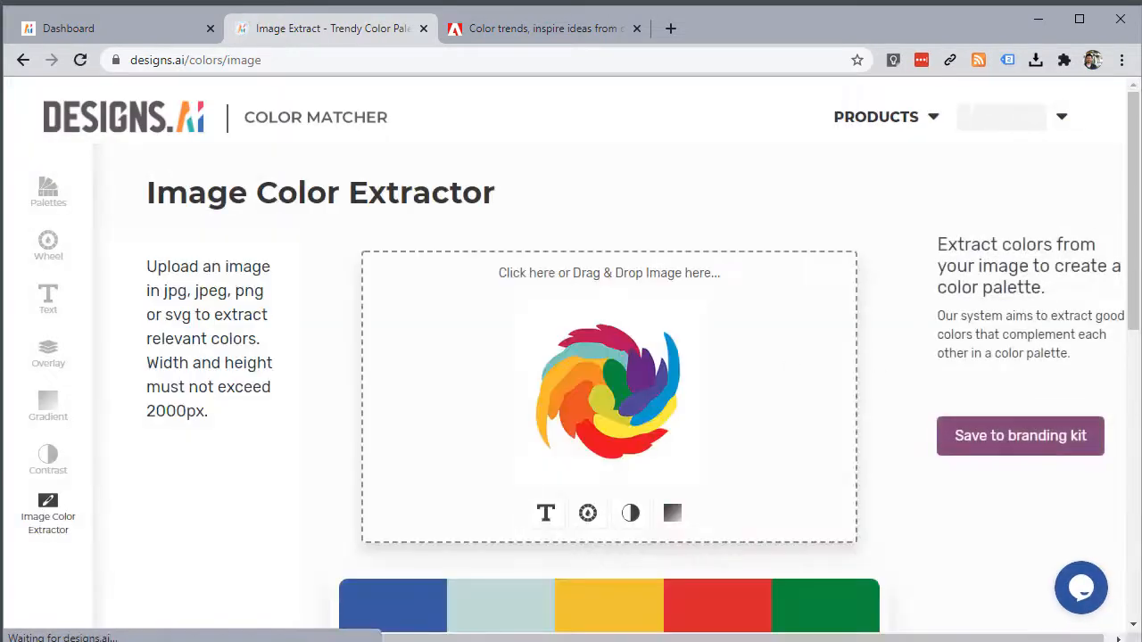
Step: Drag the red sports car photo from File Explorer into the extractor to get five colours
key("super+e")
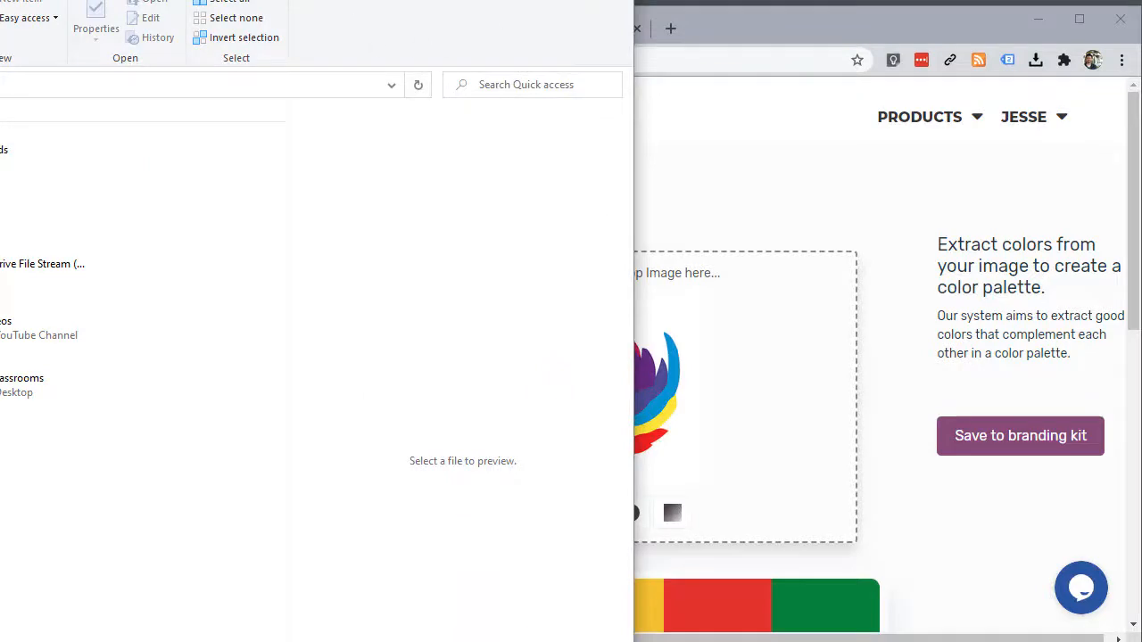
key("alt+Tab")
left_click_drag(629, 361, 687, 446)
scroll(695, 443, "down", 2)
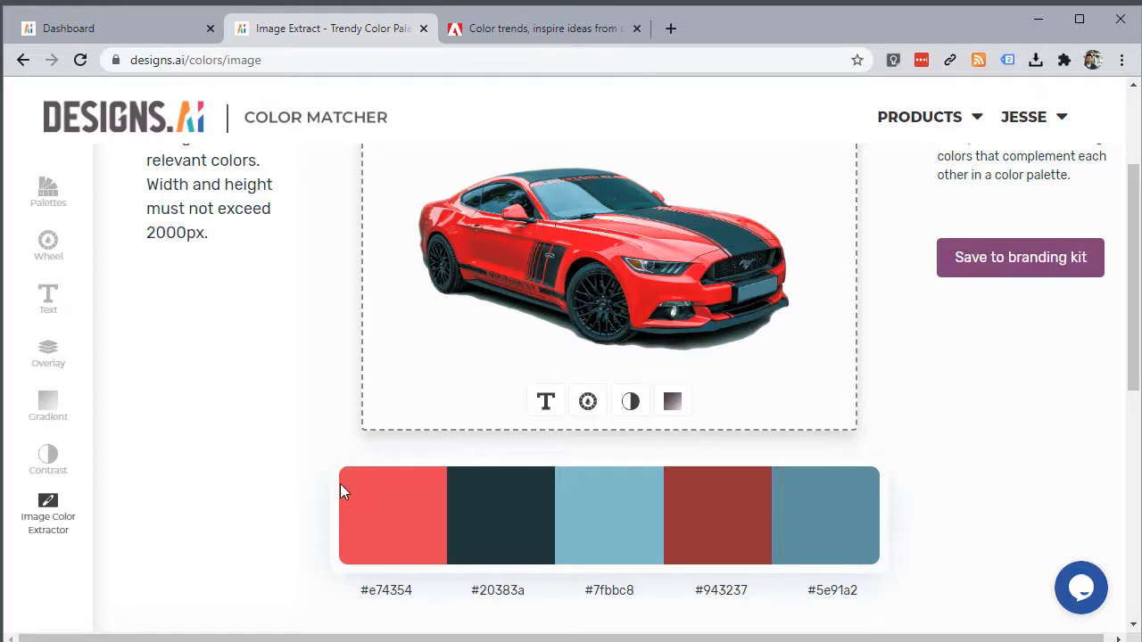
scroll(341, 477, "up", 1)
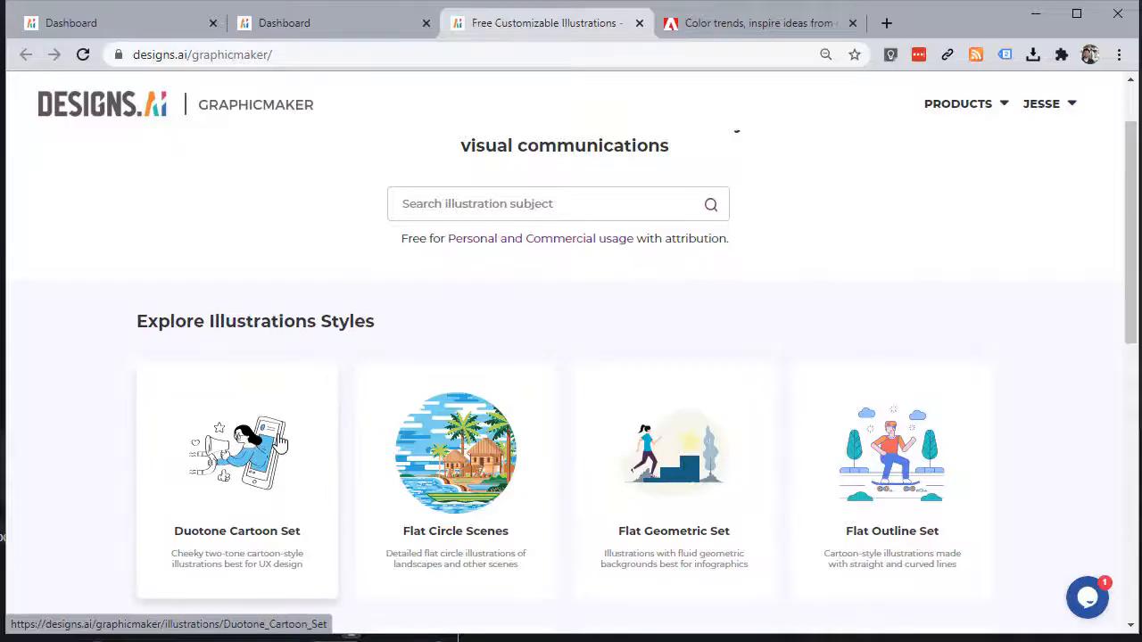
Step: Open the Duotone Cartoon Set illustrations in Graphicmaker
left_click(272, 442)
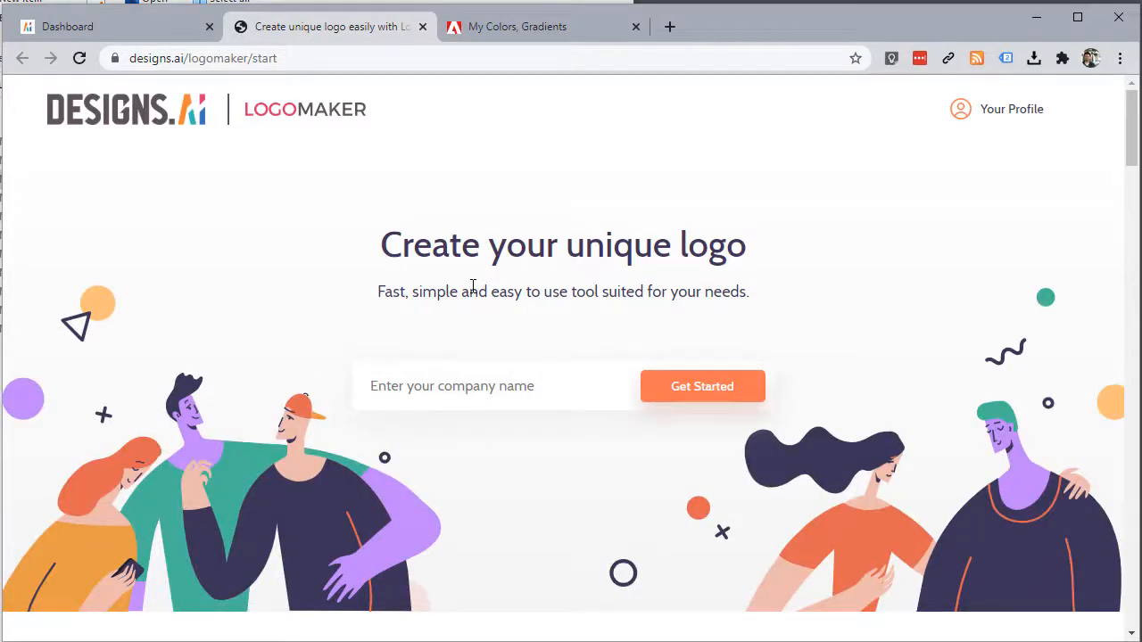
Step: Close the My Colors, Gradients tab and start a logo, replacing 'easy click web design' with a shorter company name
left_click(635, 26)
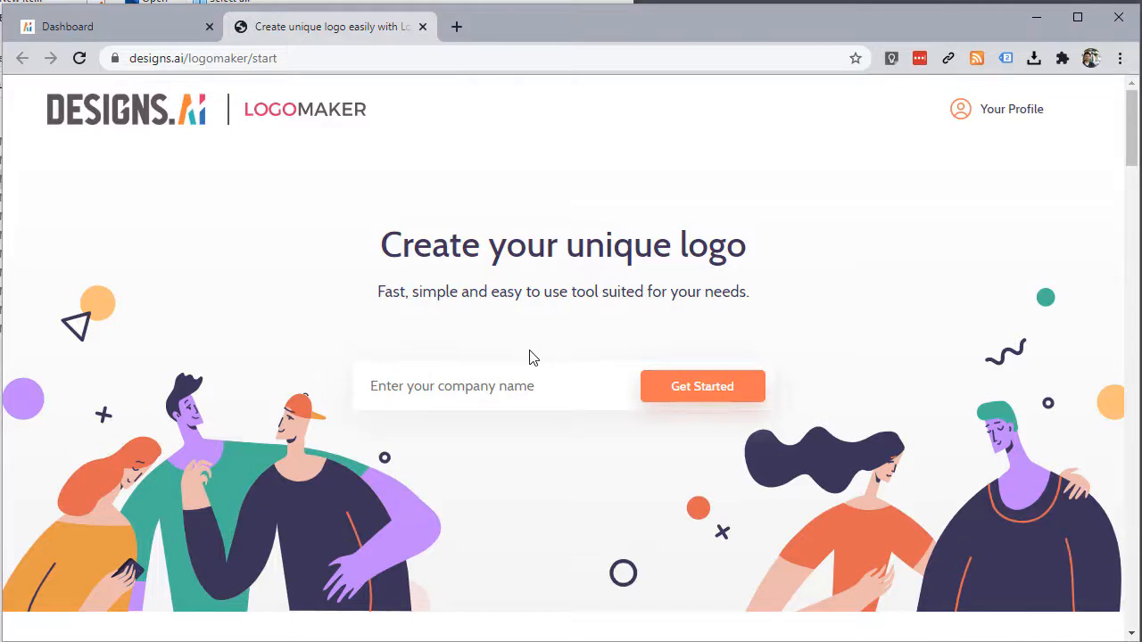
left_click(445, 380)
type("easy click web design")
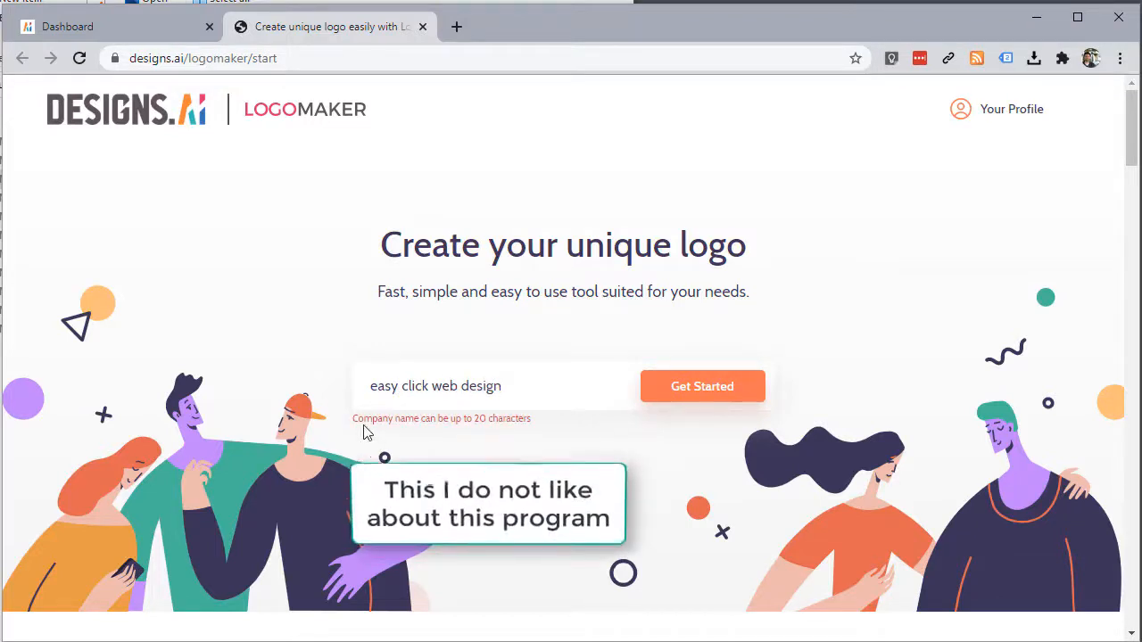
triple_click(526, 387)
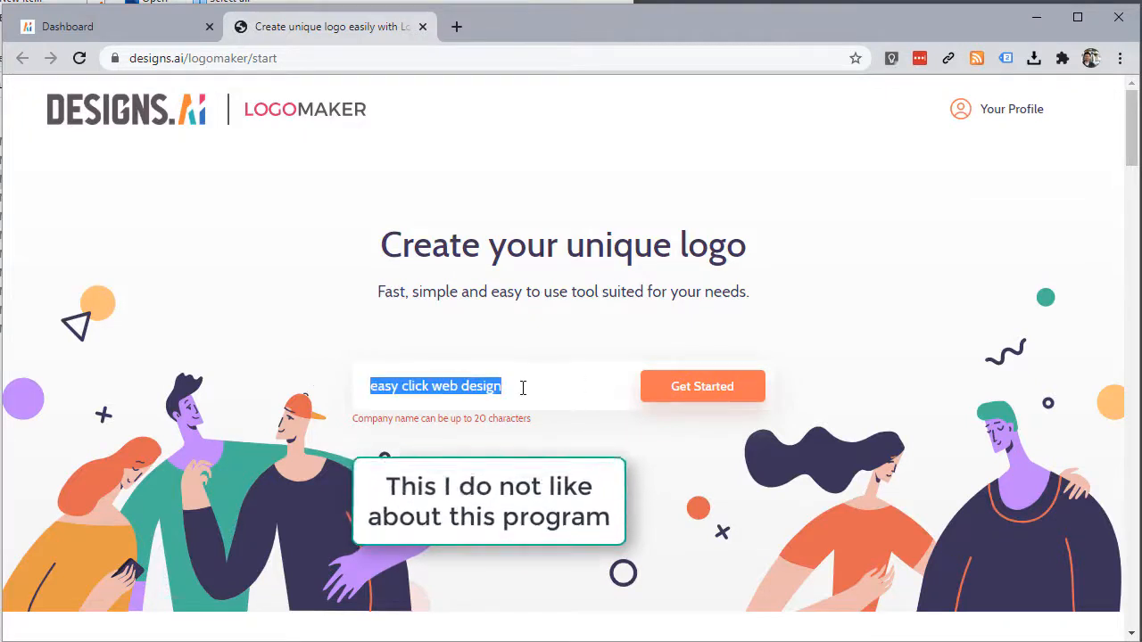
left_click(737, 389)
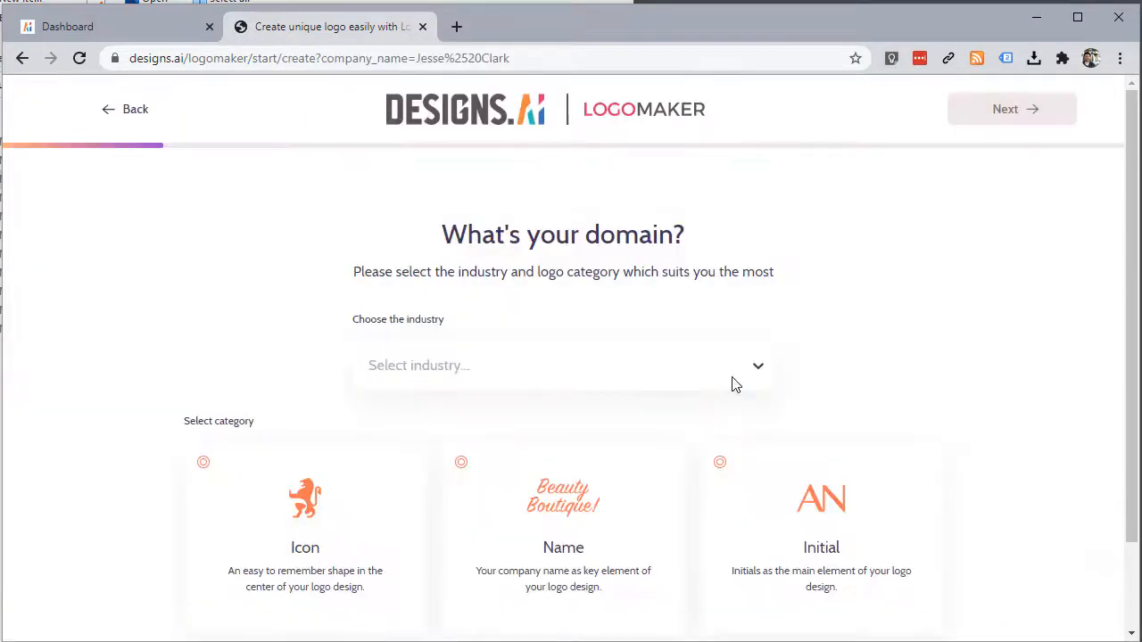
Step: Set the industry to Fashion & Apparel and pick the Icon logo category
left_click(693, 373)
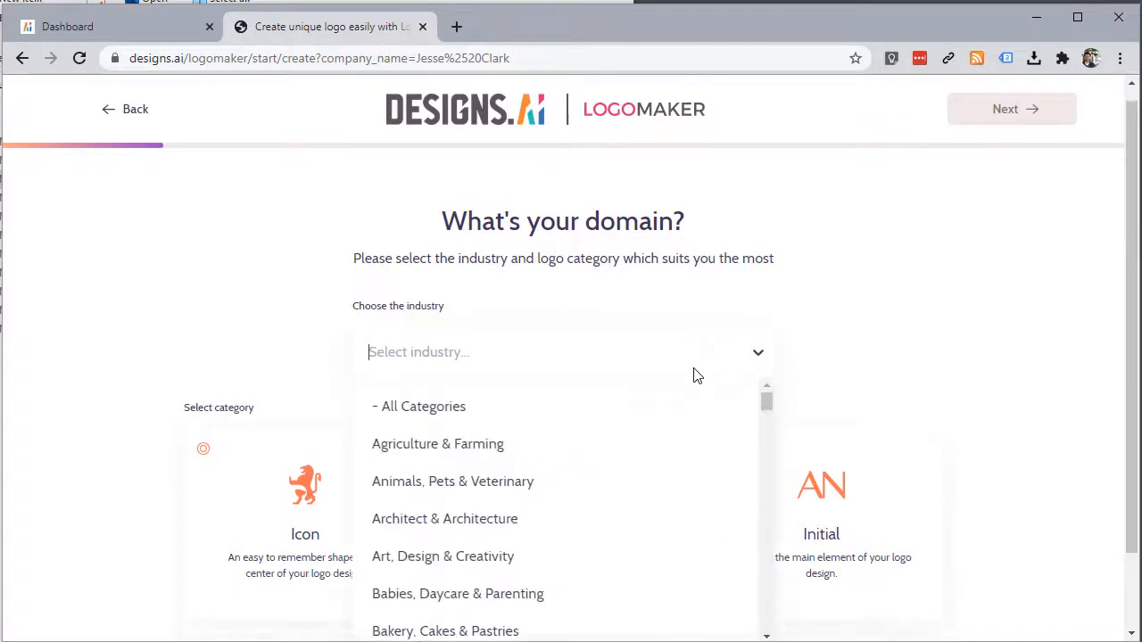
scroll(628, 446, "down", 1)
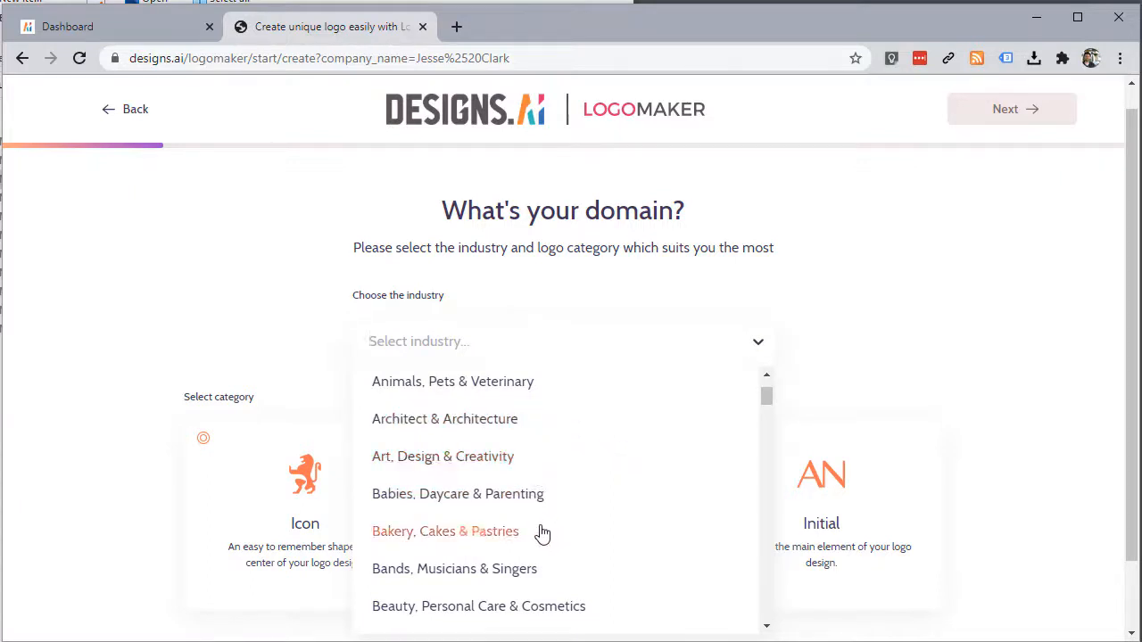
scroll(536, 533, "down", 1)
scroll(524, 534, "down", 1)
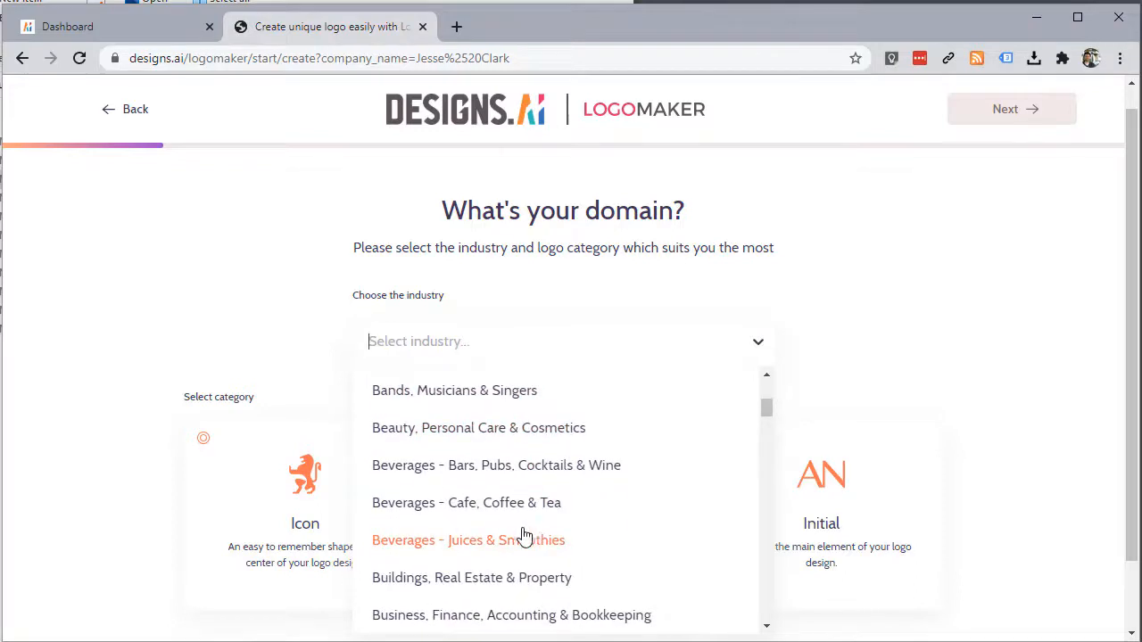
scroll(522, 534, "down", 1)
scroll(520, 535, "down", 2)
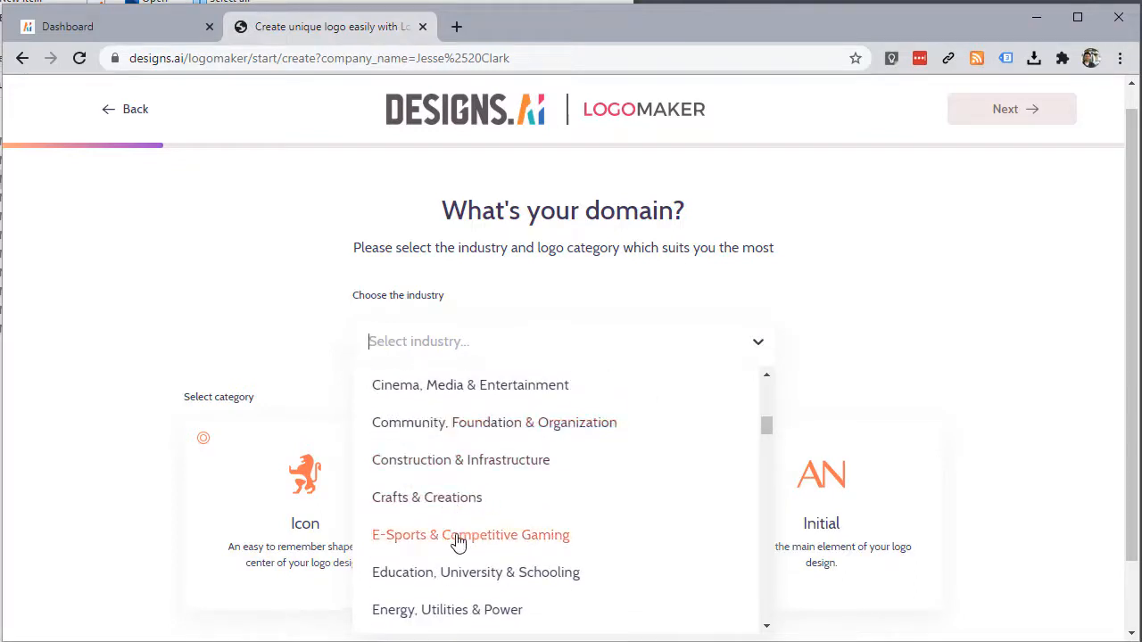
scroll(455, 540, "down", 1)
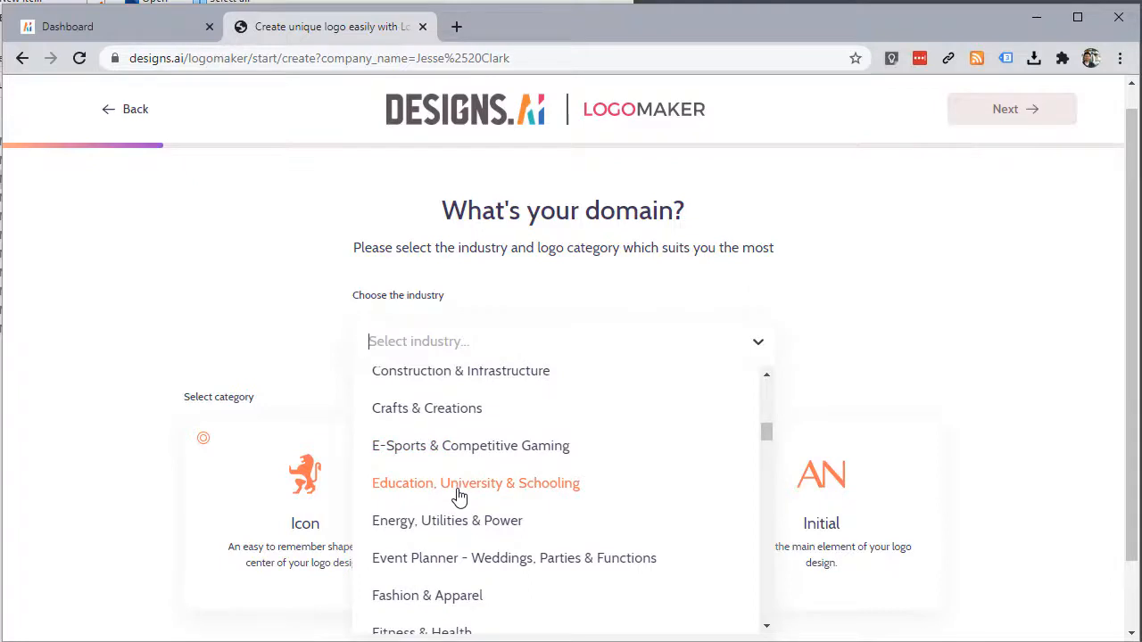
scroll(458, 504, "down", 1)
left_click(456, 506)
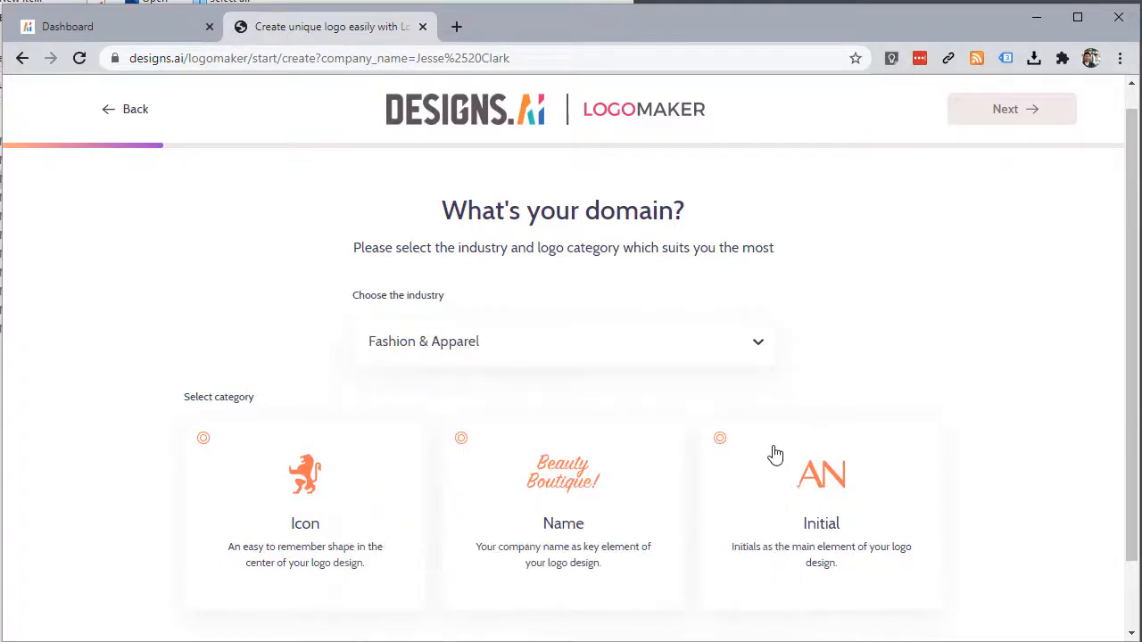
scroll(656, 399, "down", 1)
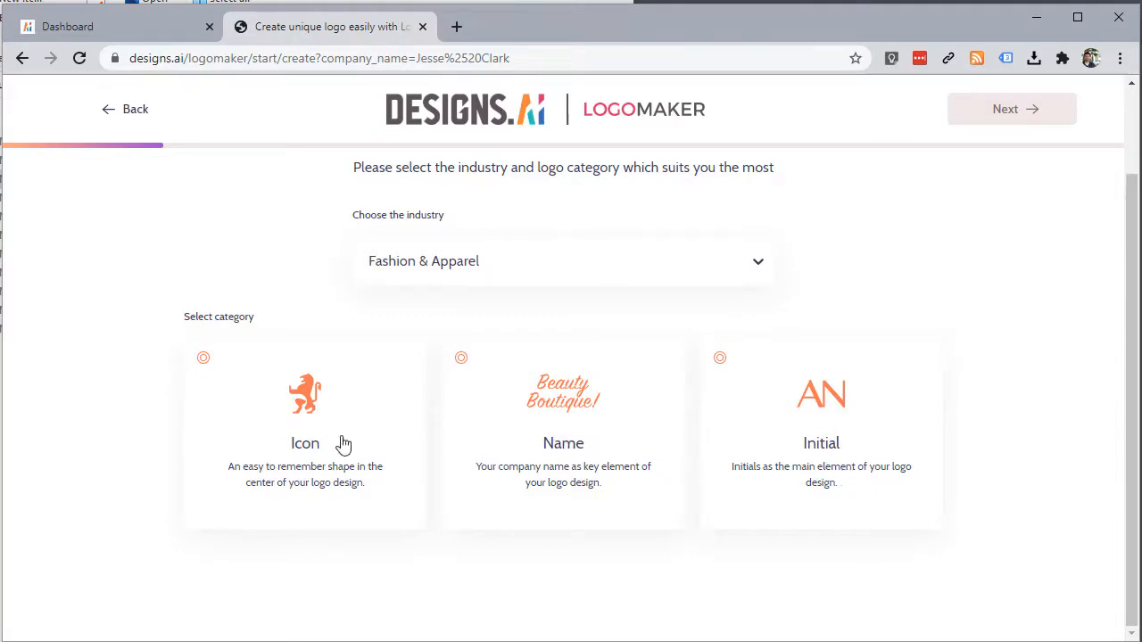
left_click(318, 412)
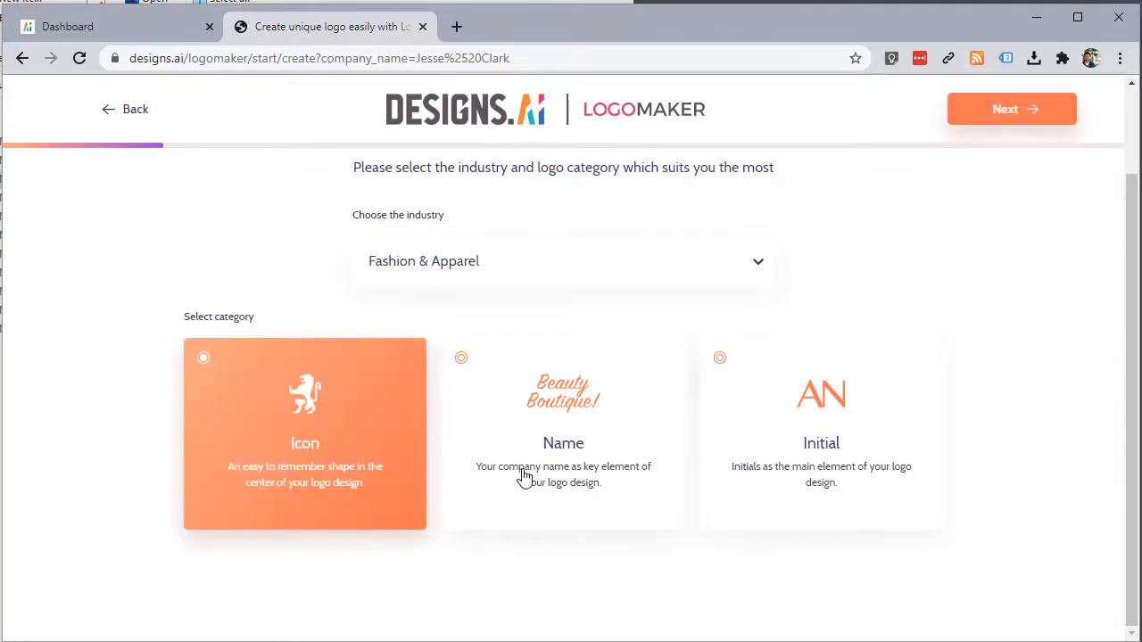
Step: Add the slogan 'WE Dress You Right' and continue to the logo style choices
left_click(1005, 111)
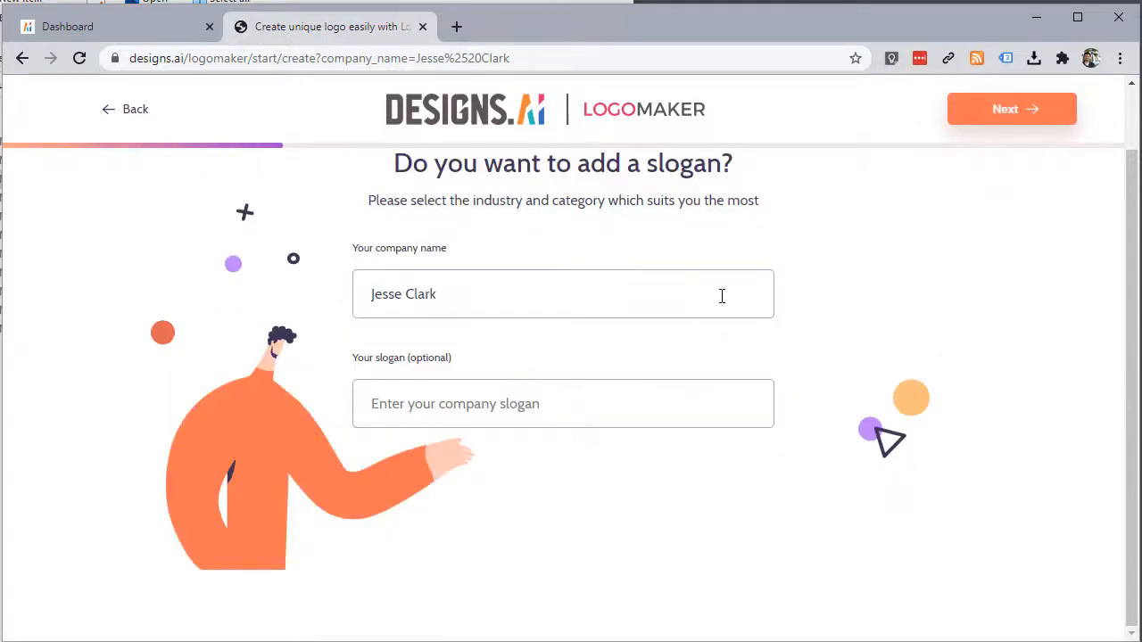
left_click(429, 407)
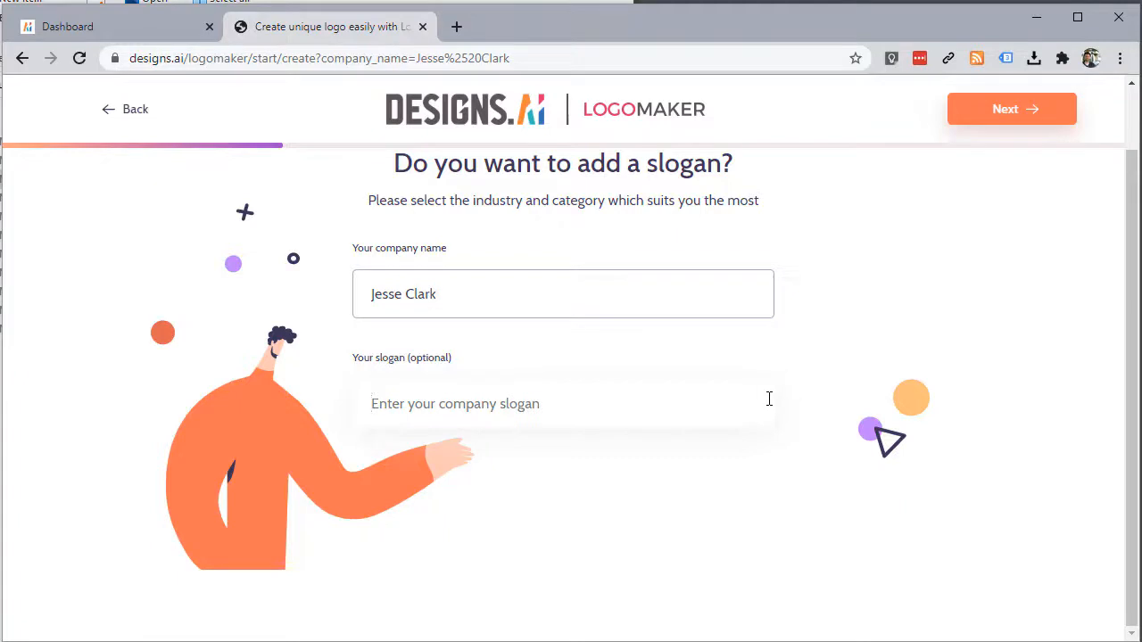
type("WE ")
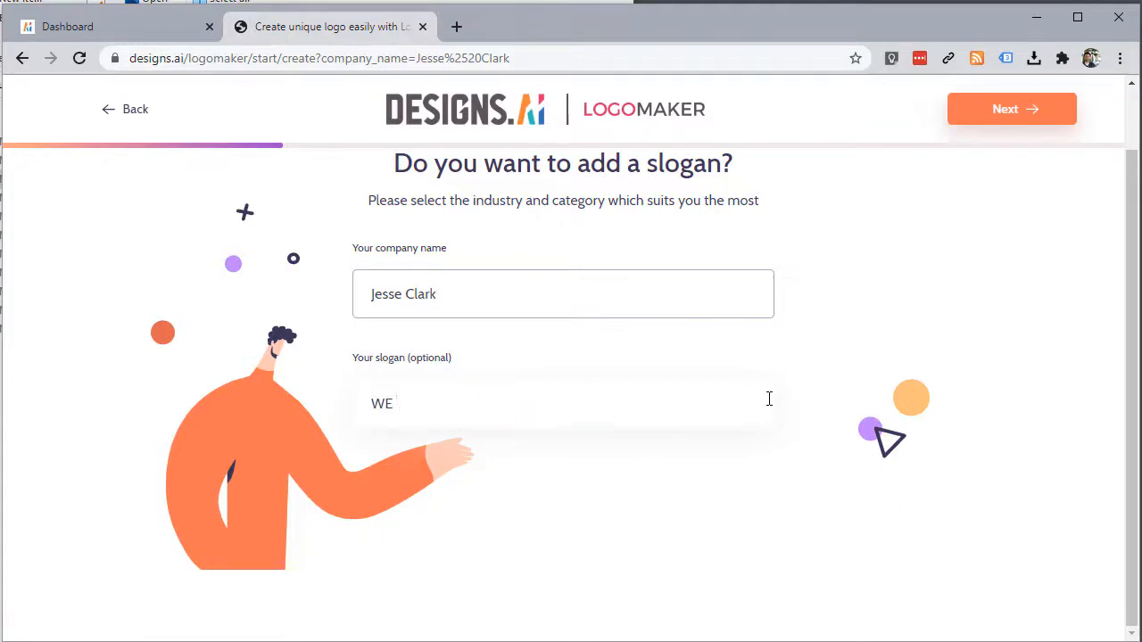
type("Dress You Right")
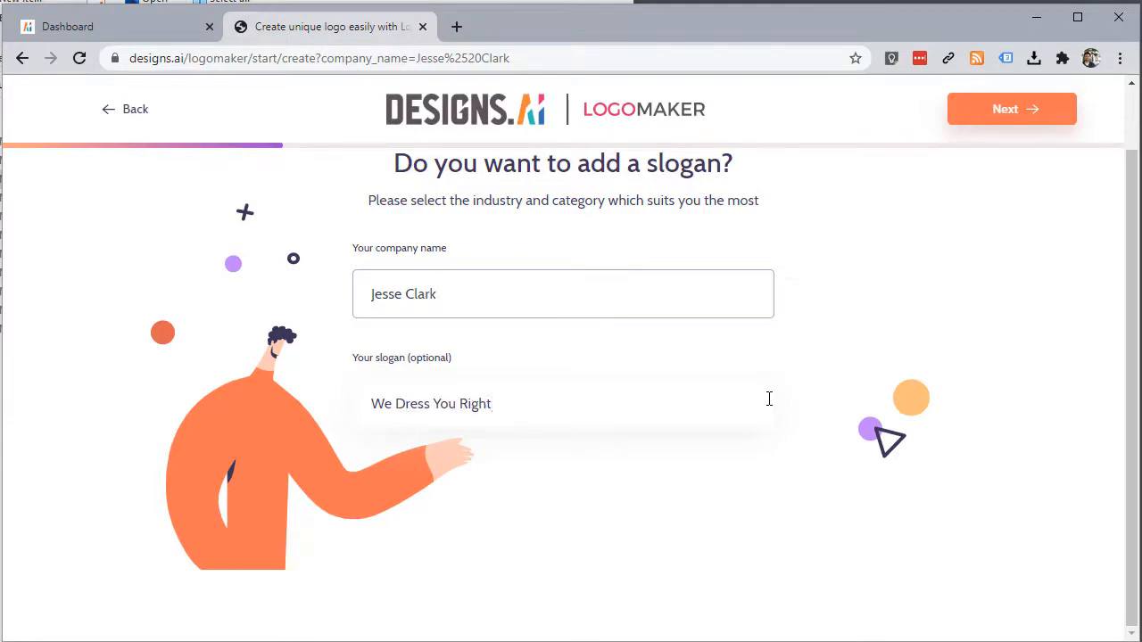
double_click(884, 261)
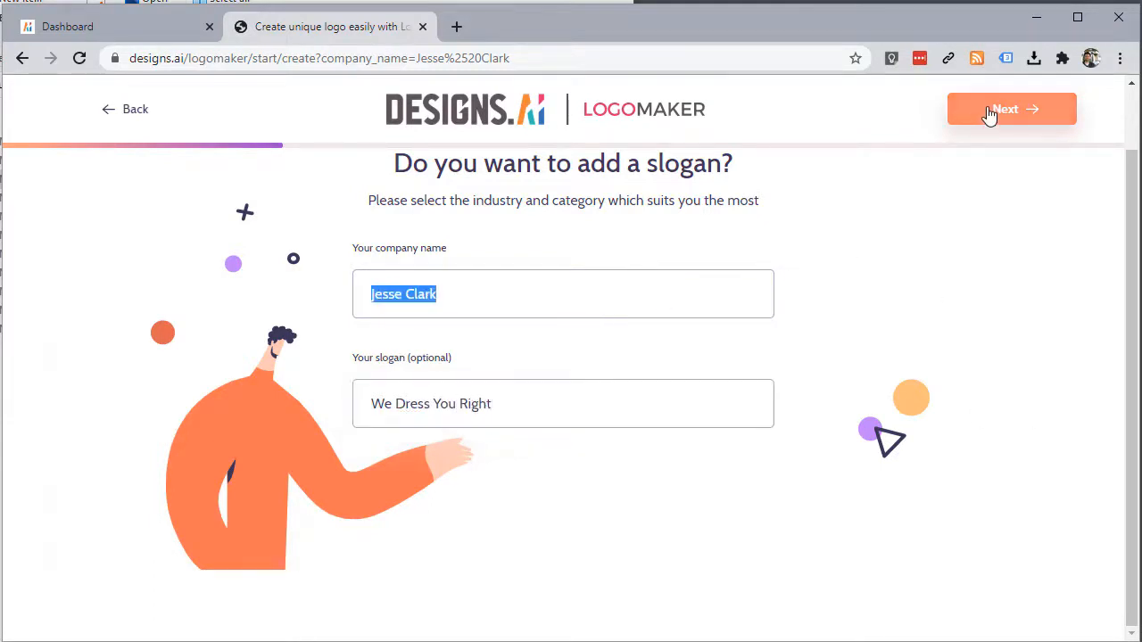
left_click(990, 110)
scroll(793, 323, "up", 1)
Step: Pick favourite logo styles, ending with Dimensional, Educore and The Farm selected
left_click(944, 256)
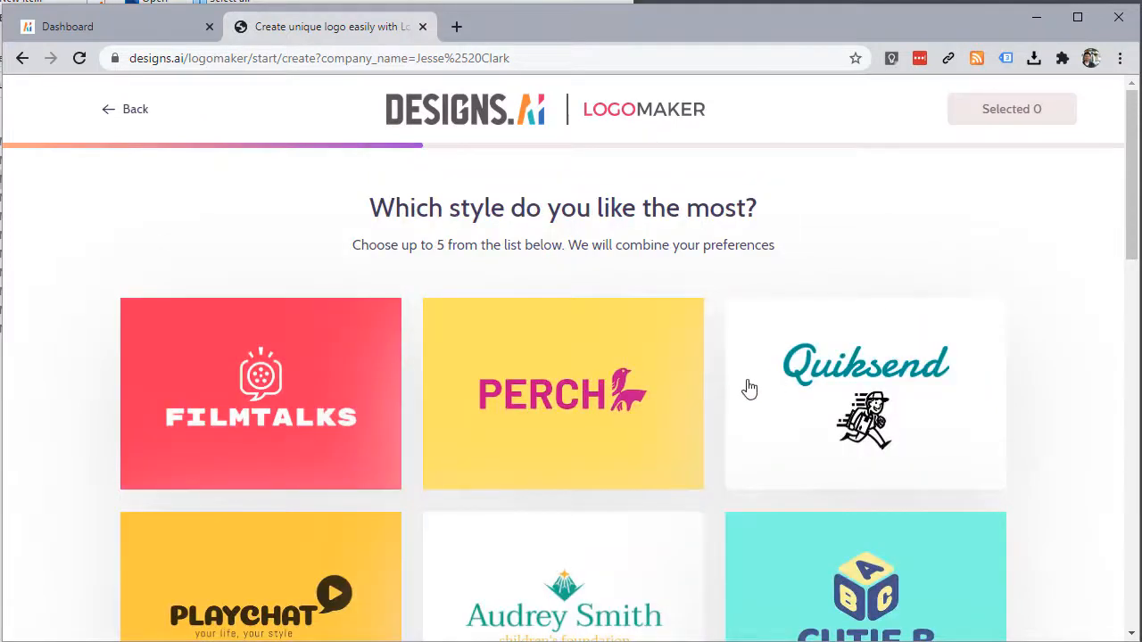
scroll(732, 399, "down", 2)
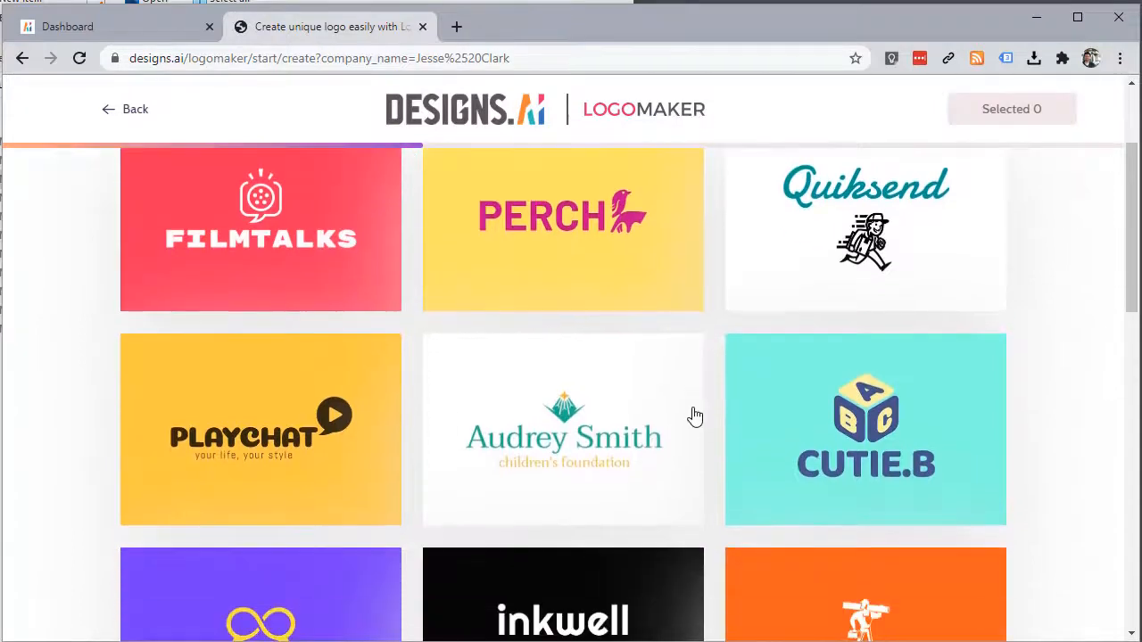
scroll(660, 448, "down", 1)
scroll(650, 454, "up", 3)
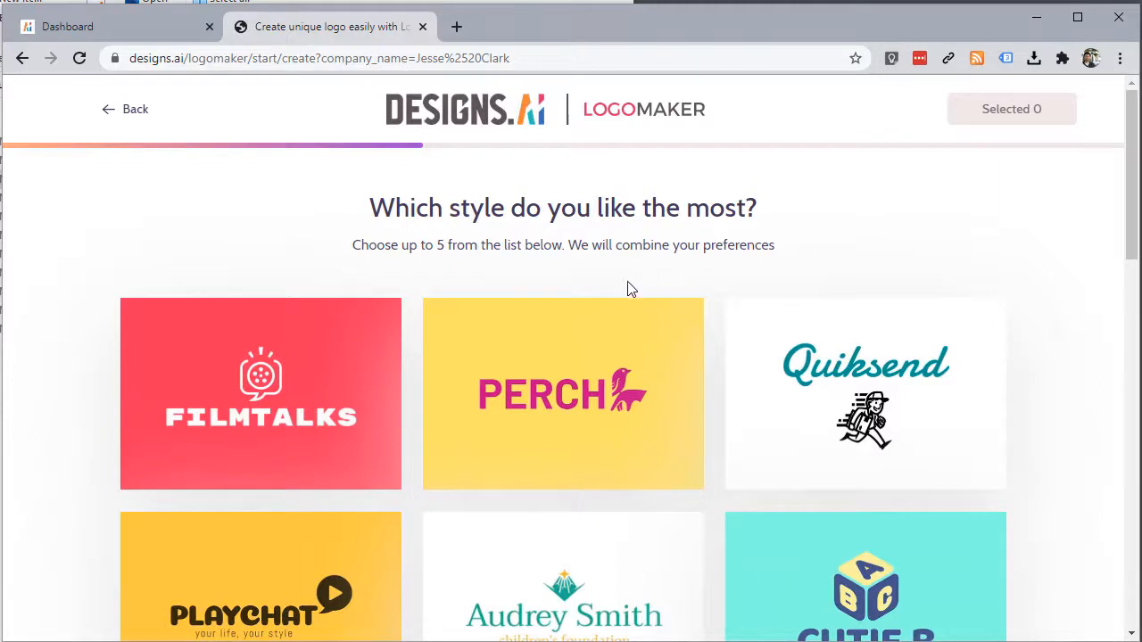
left_click(839, 410)
scroll(562, 486, "down", 2)
scroll(560, 484, "down", 4)
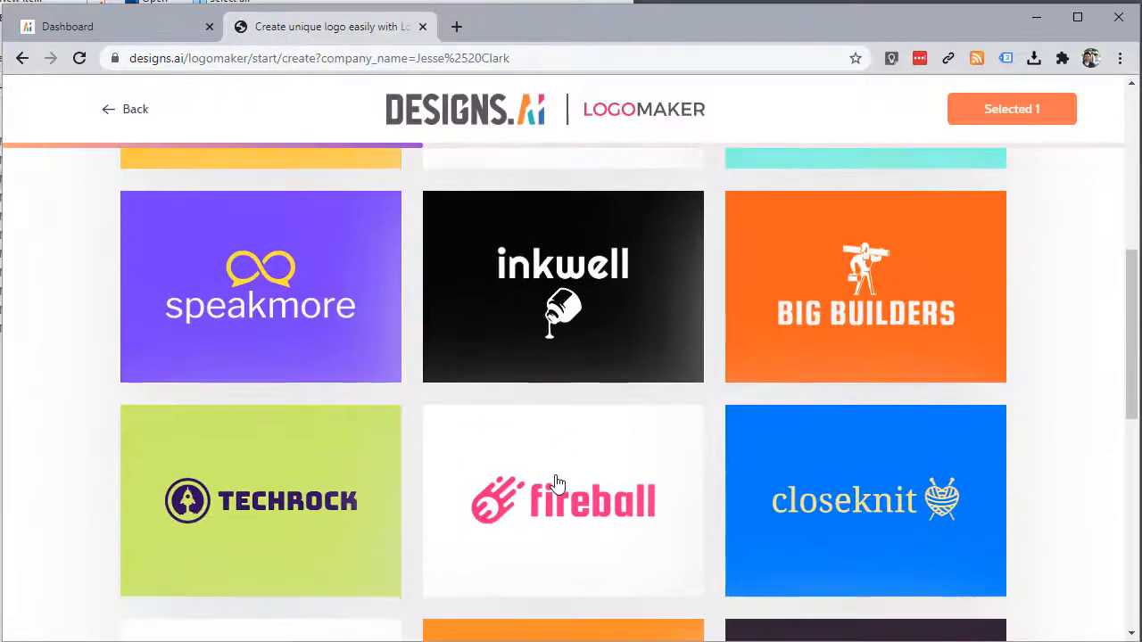
left_click(555, 483)
scroll(612, 509, "down", 4)
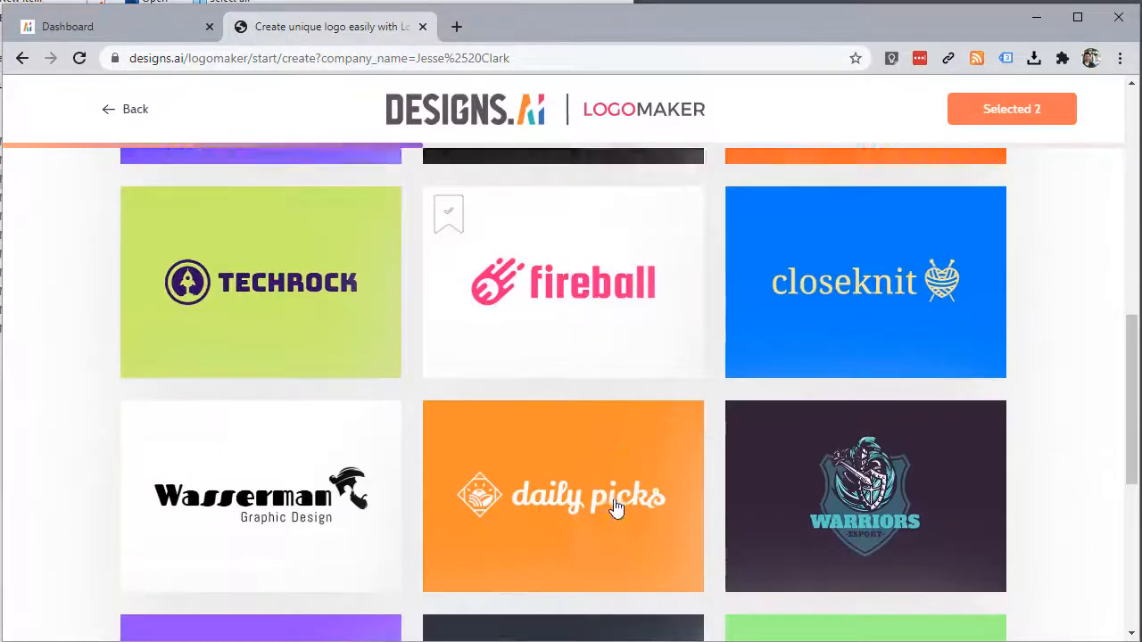
left_click(277, 567)
scroll(612, 481, "down", 3)
left_click(612, 517)
scroll(792, 541, "down", 1)
left_click(922, 448)
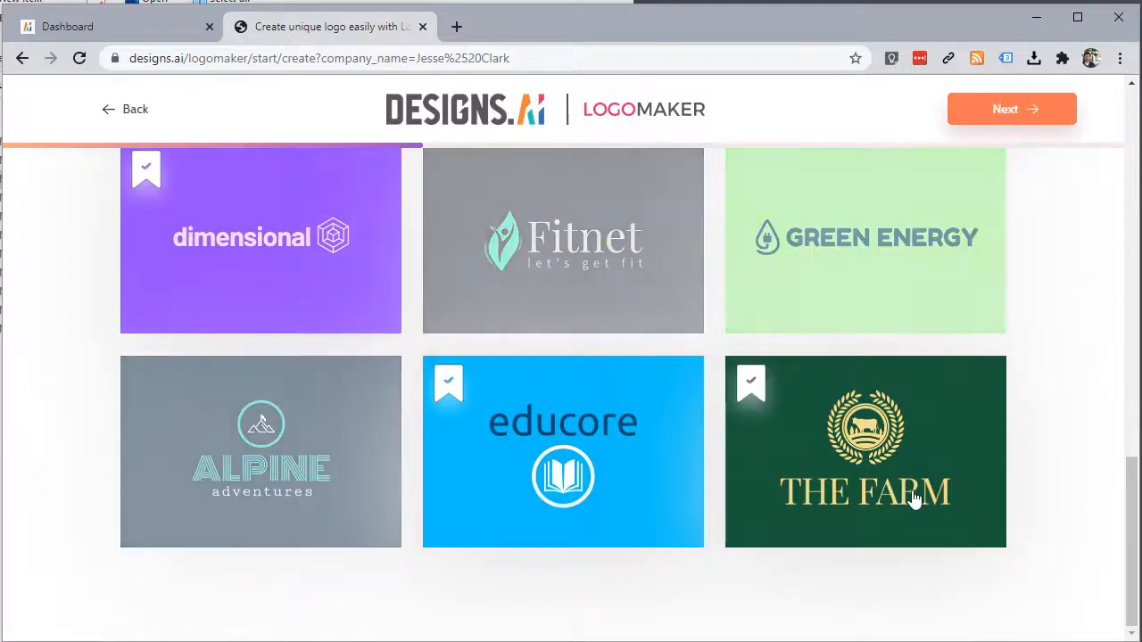
Step: Choose the Blue colour palette and continue to the icon step
left_click(1034, 111)
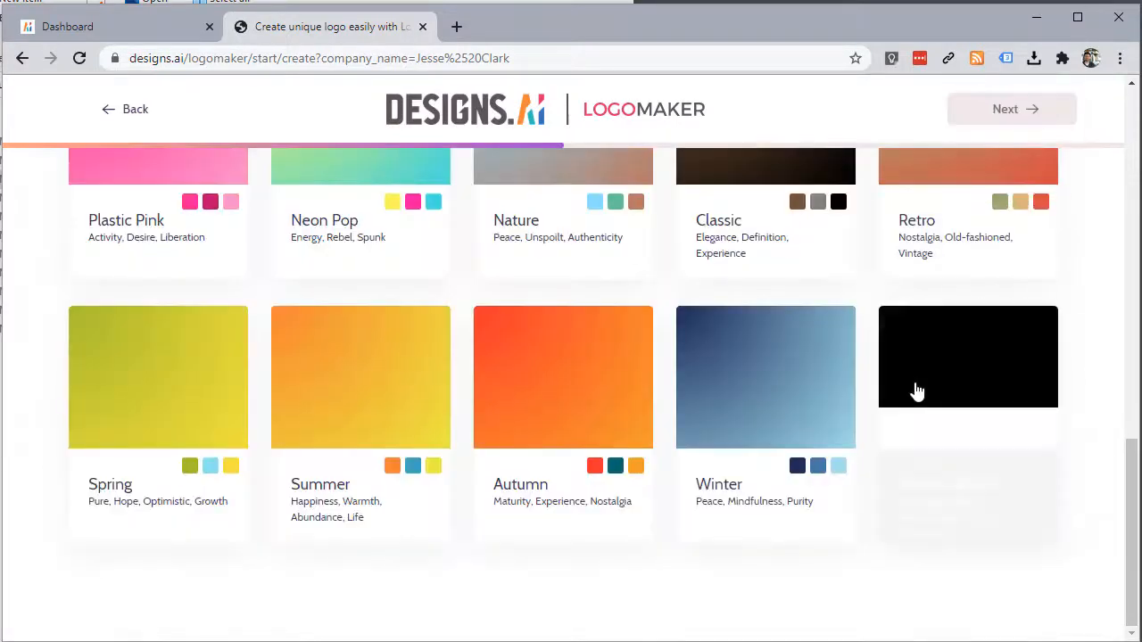
scroll(631, 429, "down", 5)
scroll(629, 429, "up", 6)
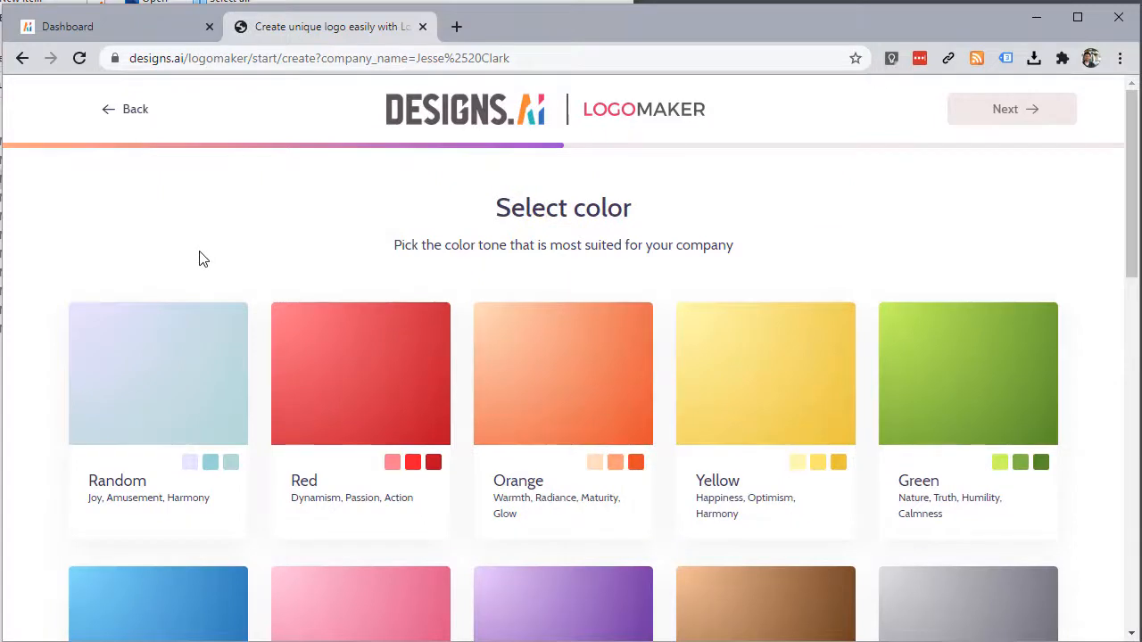
scroll(222, 276, "down", 4)
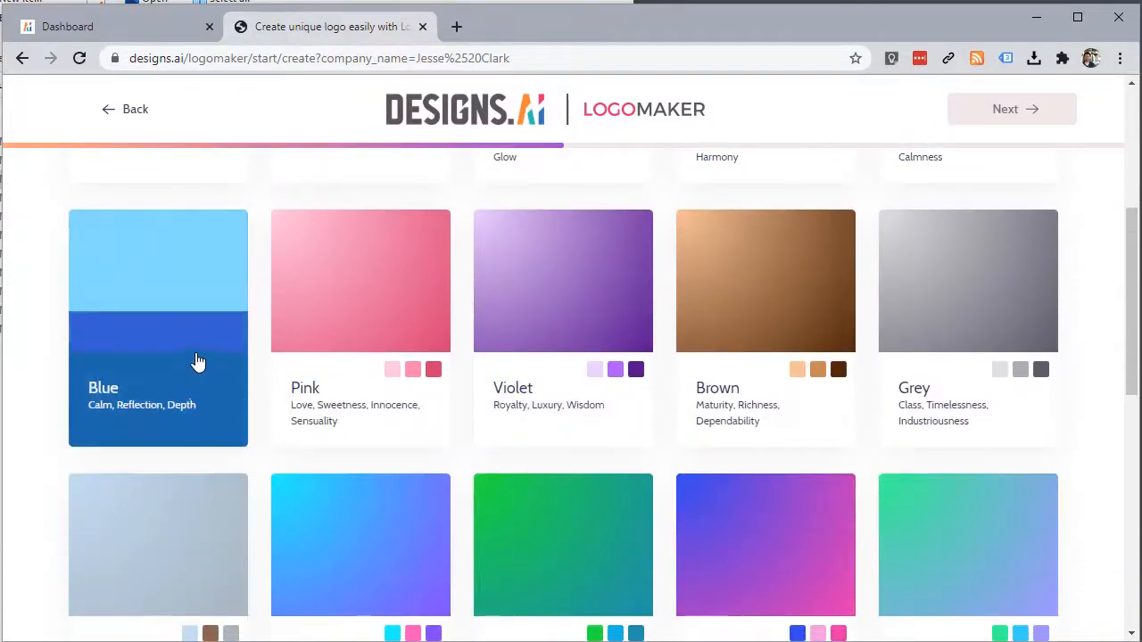
left_click(177, 299)
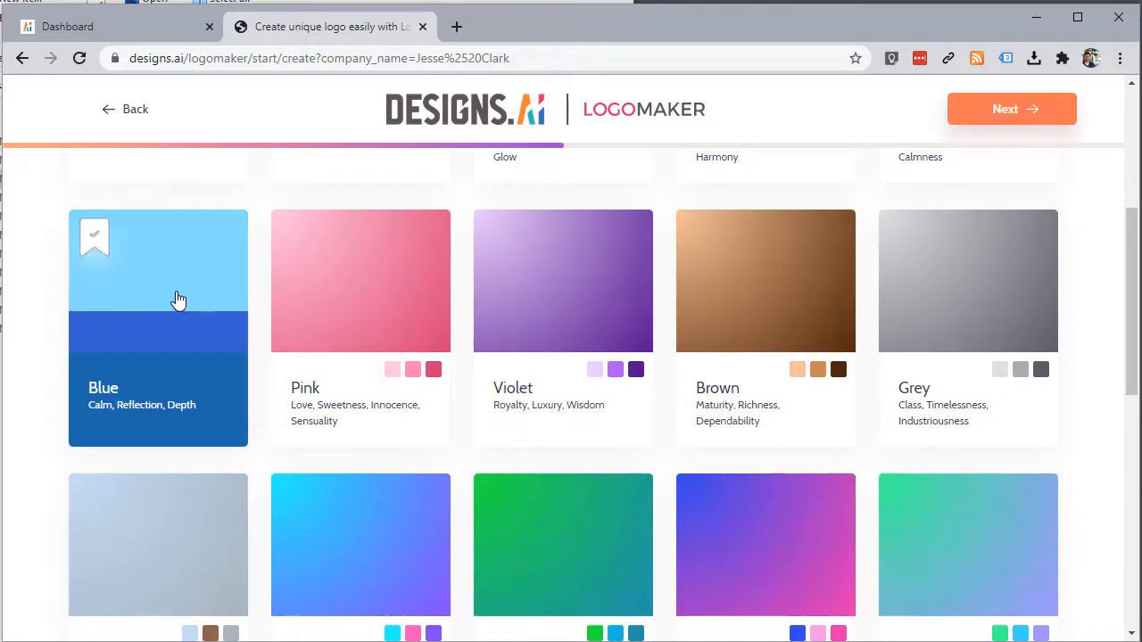
left_click(999, 115)
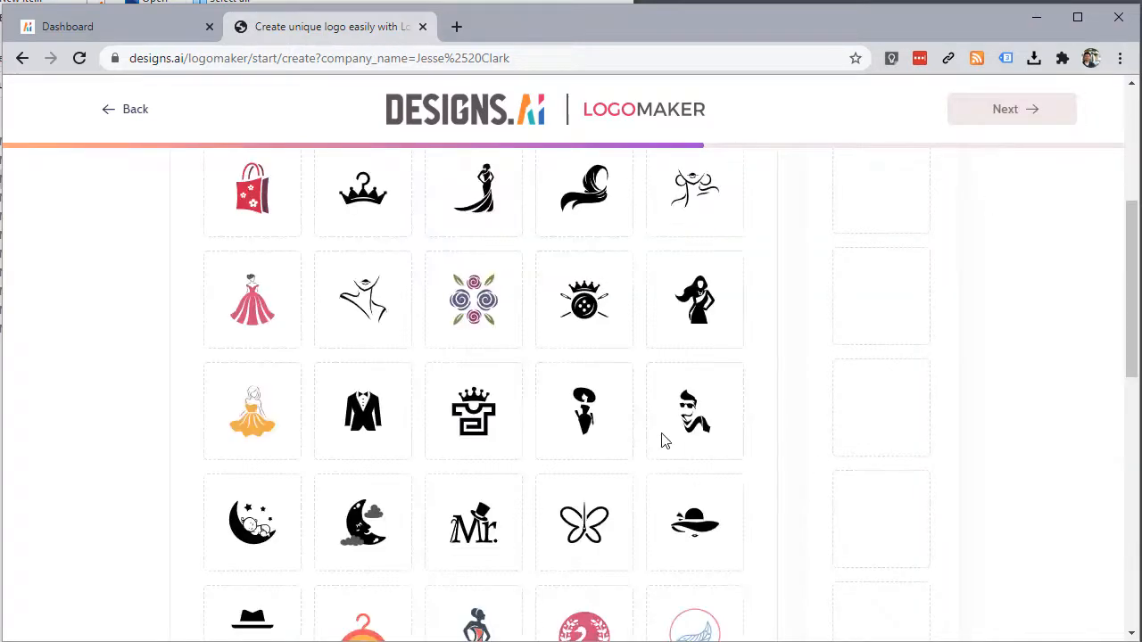
Step: Skip past the icon grid to generate blue 'We Dress You Right' logo proposals
scroll(660, 438, "up", 4)
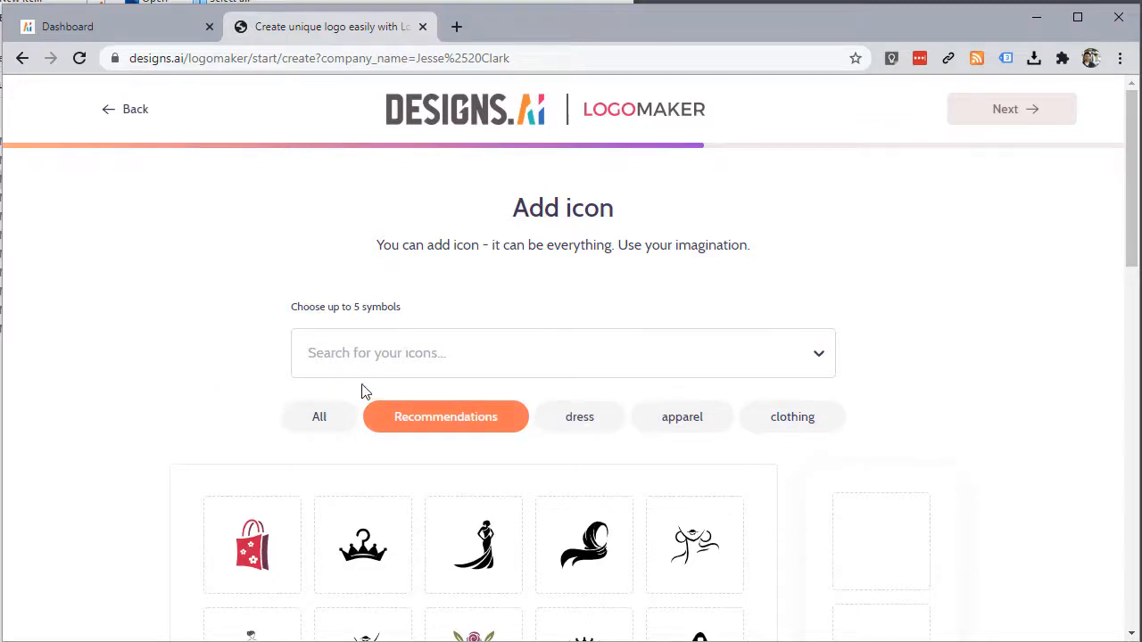
scroll(183, 404, "down", 2)
scroll(183, 404, "down", 2)
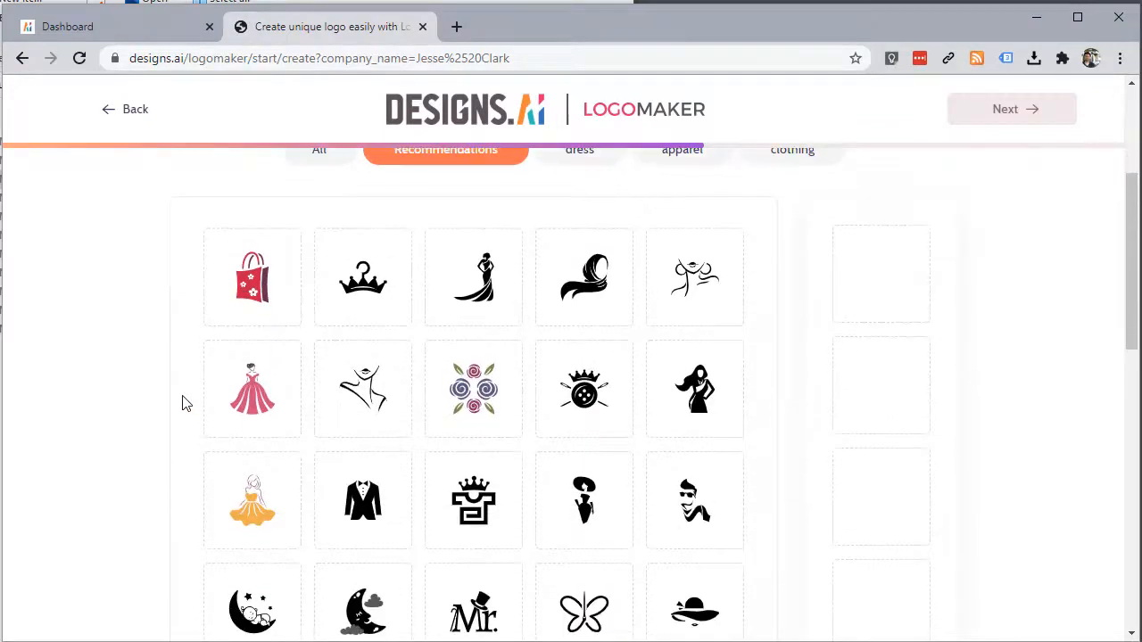
scroll(183, 404, "down", 5)
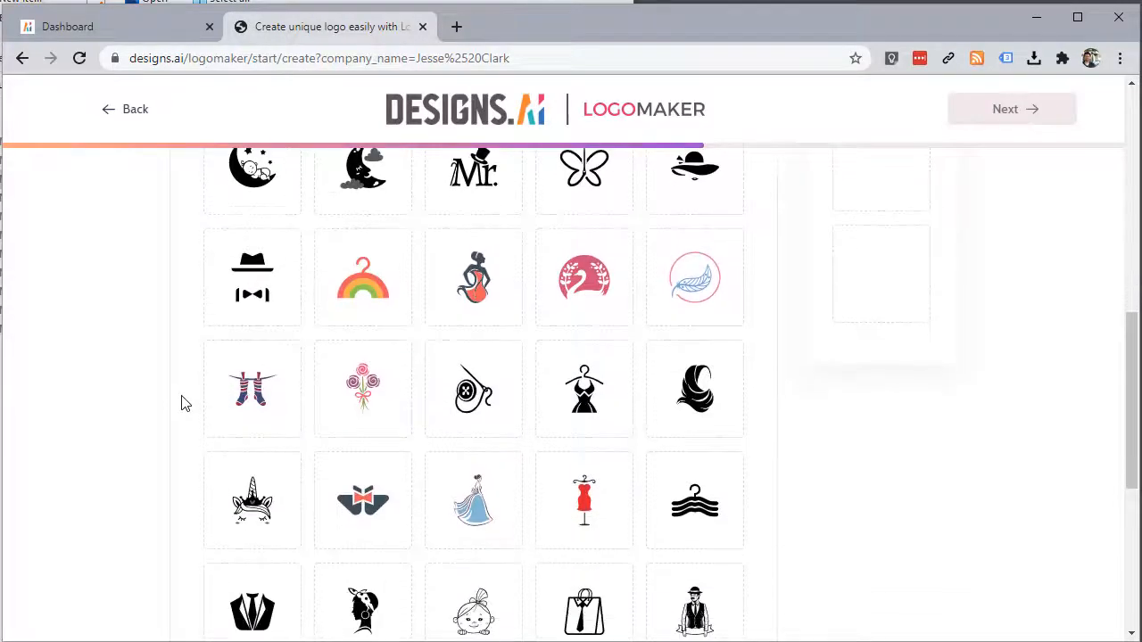
scroll(181, 403, "down", 2)
left_click(1011, 110)
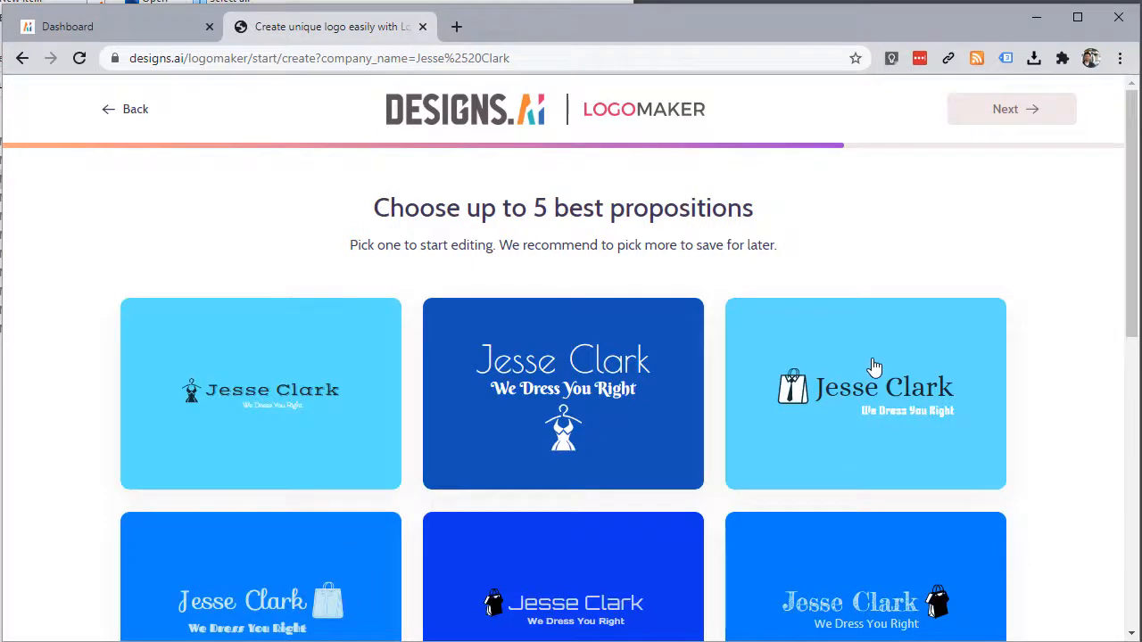
Step: Create the project from the chosen proposals and open the packages for the dark-blue bag logo
scroll(874, 370, "down", 1)
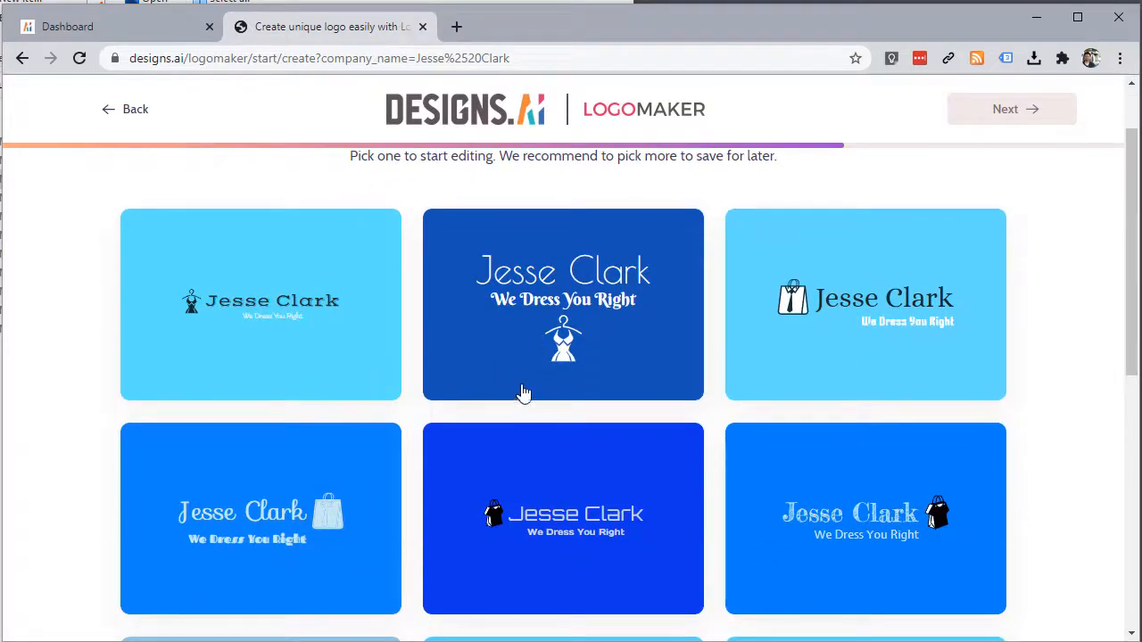
scroll(553, 384, "down", 1)
scroll(555, 398, "up", 1)
scroll(554, 398, "up", 1)
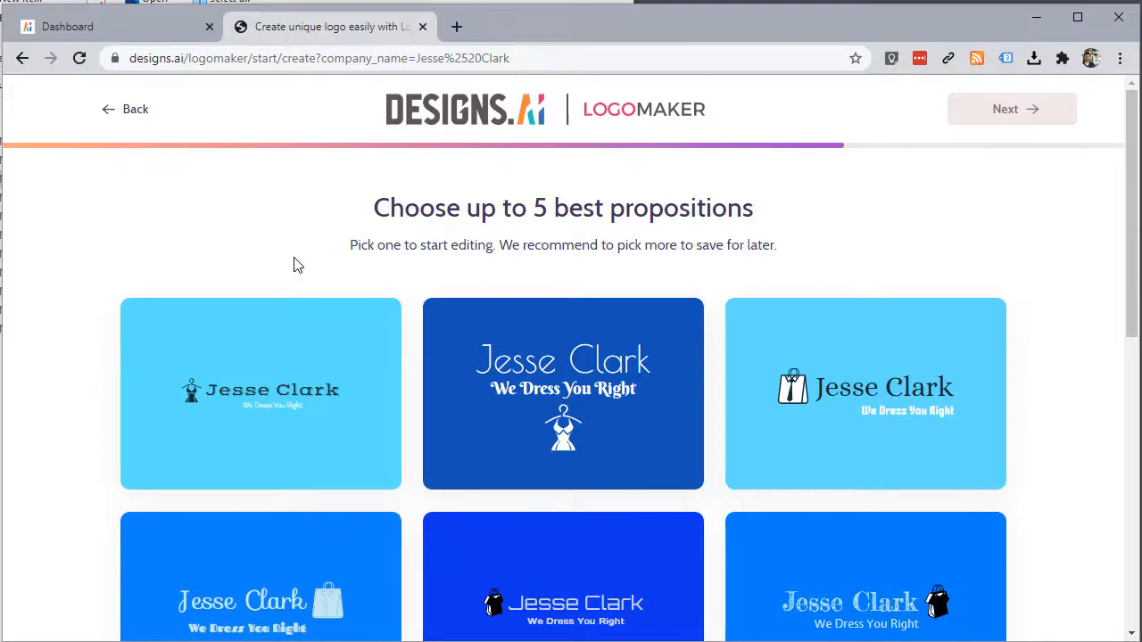
left_click(1011, 108)
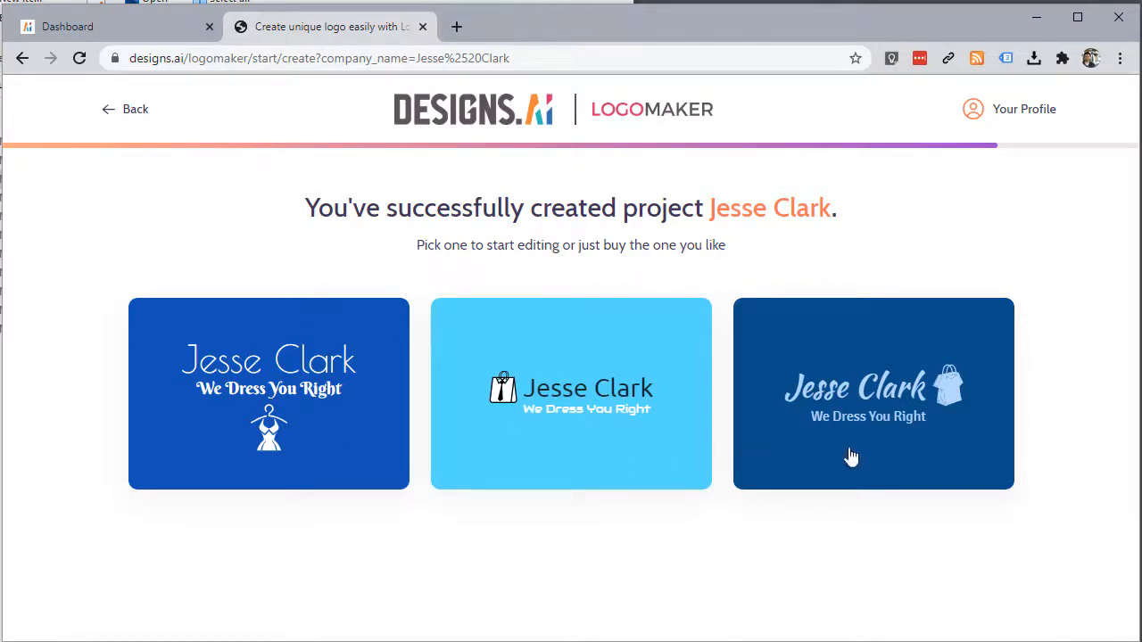
mouse_move(848, 456)
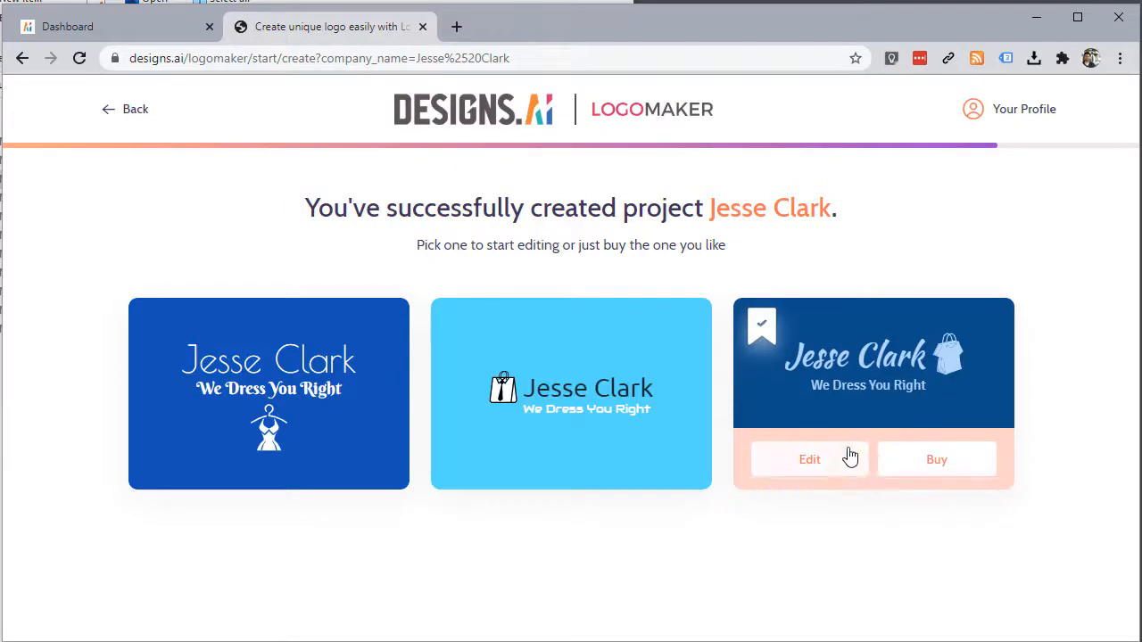
left_click(933, 470)
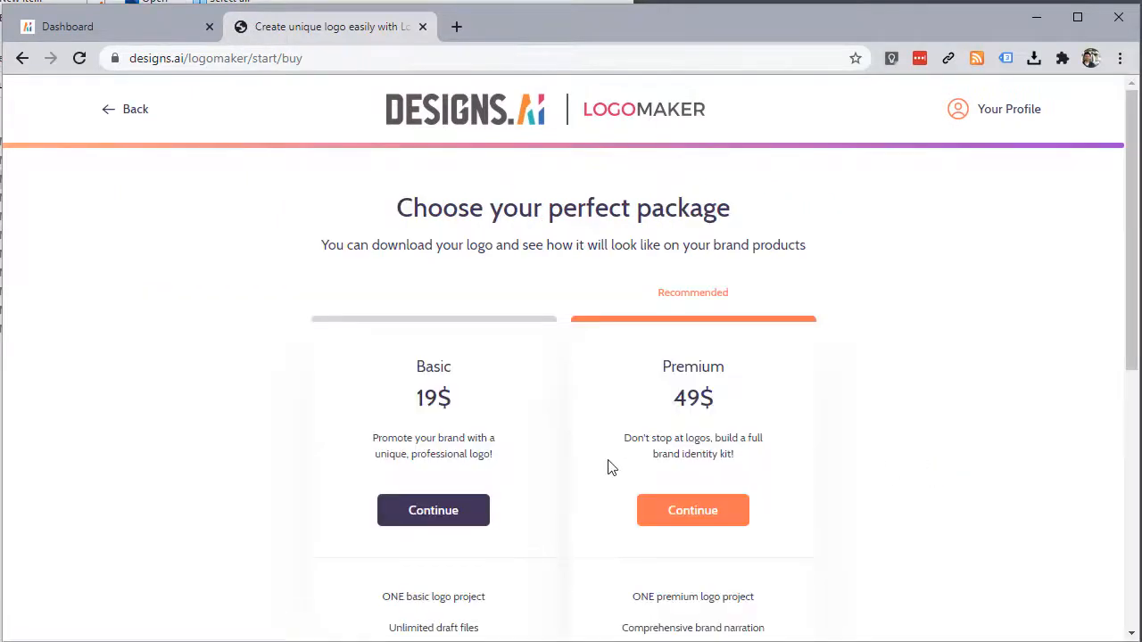
Step: Review the Basic package's $19 checkout, then go back to the package choices
scroll(464, 434, "down", 1)
scroll(434, 433, "down", 1)
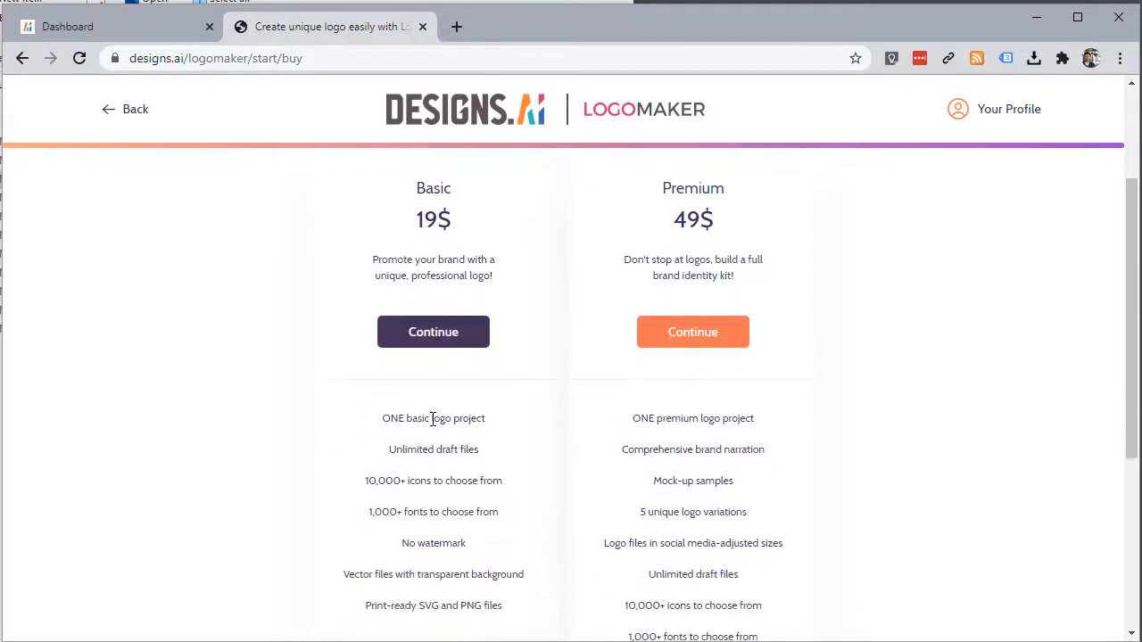
left_click(415, 337)
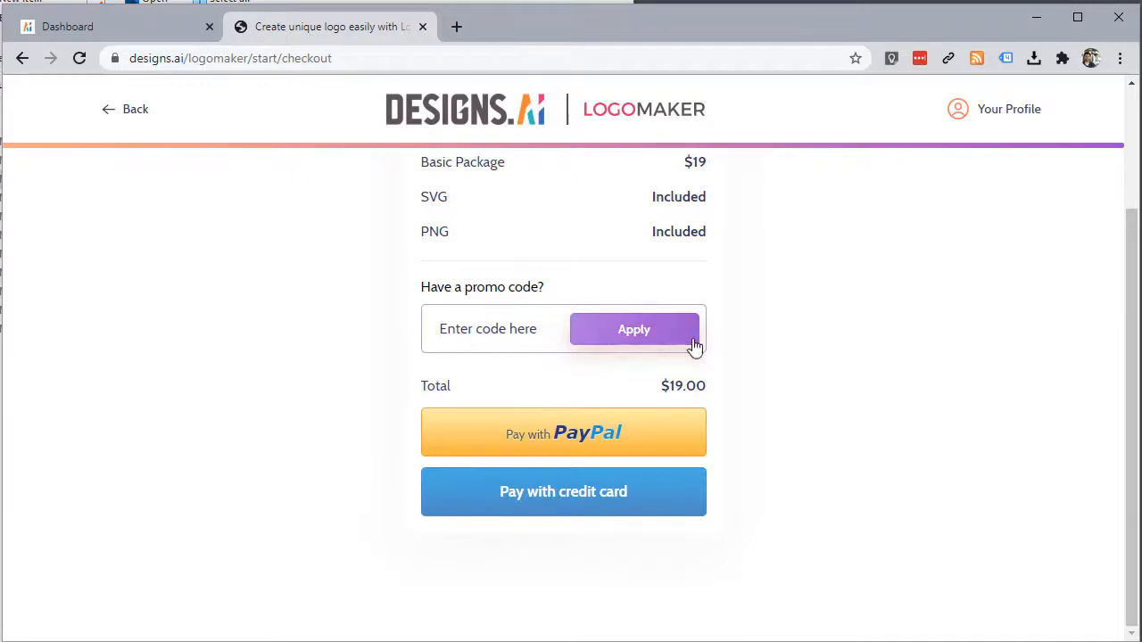
scroll(714, 358, "up", 2)
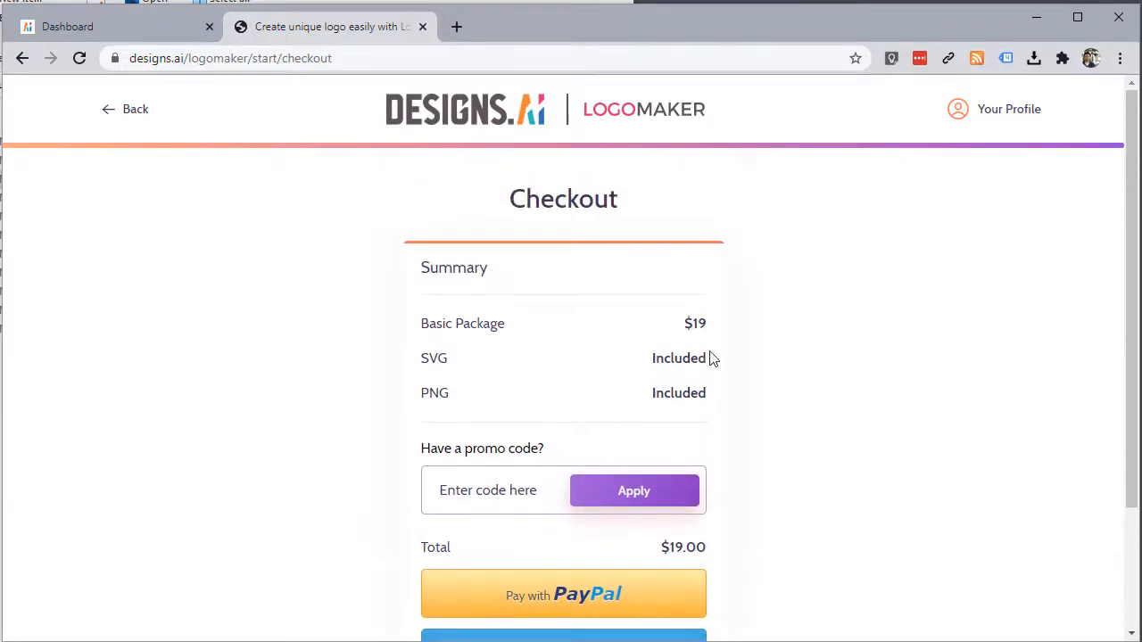
left_click(132, 130)
Step: Return to the saved logos and open the dark-blue shopping-bag logo in the editor
scroll(280, 229, "down", 1)
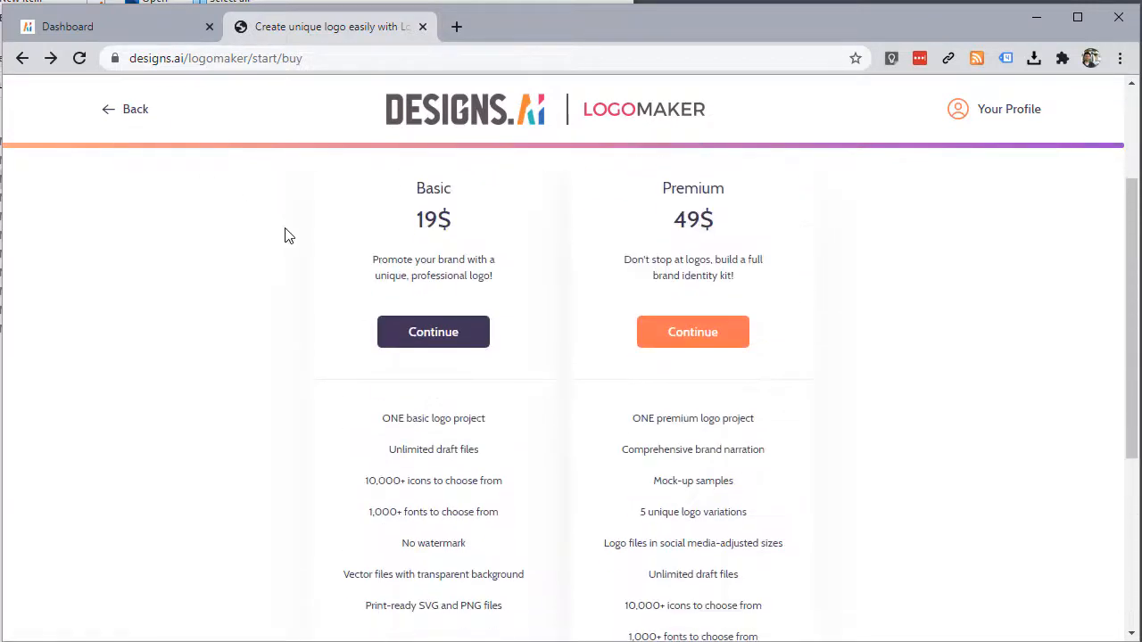
scroll(339, 290, "up", 2)
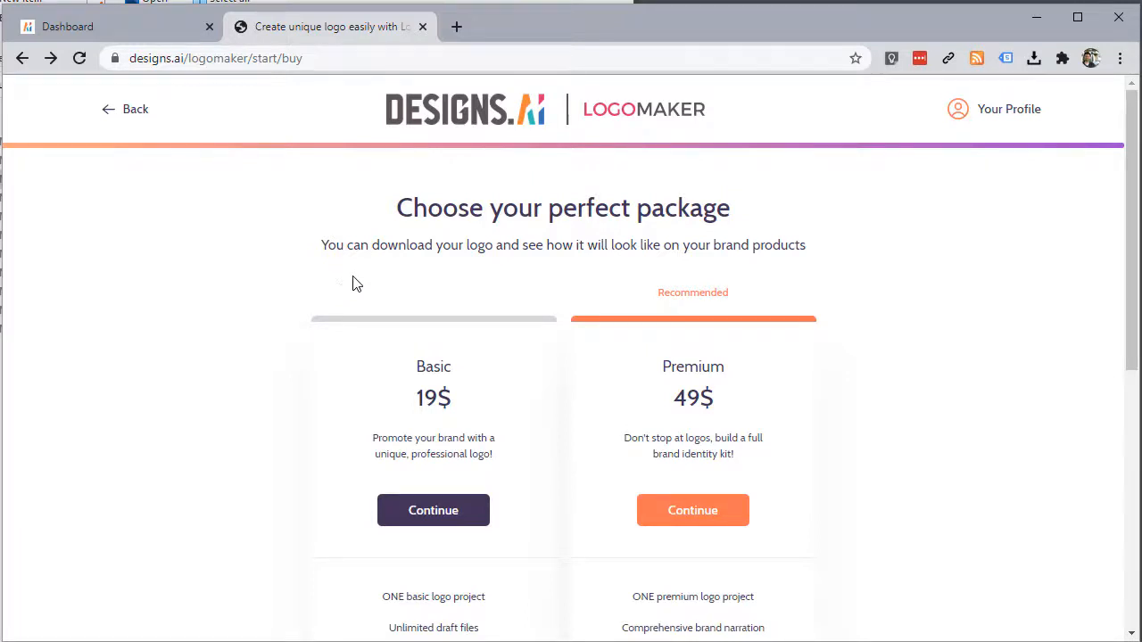
left_click(20, 62)
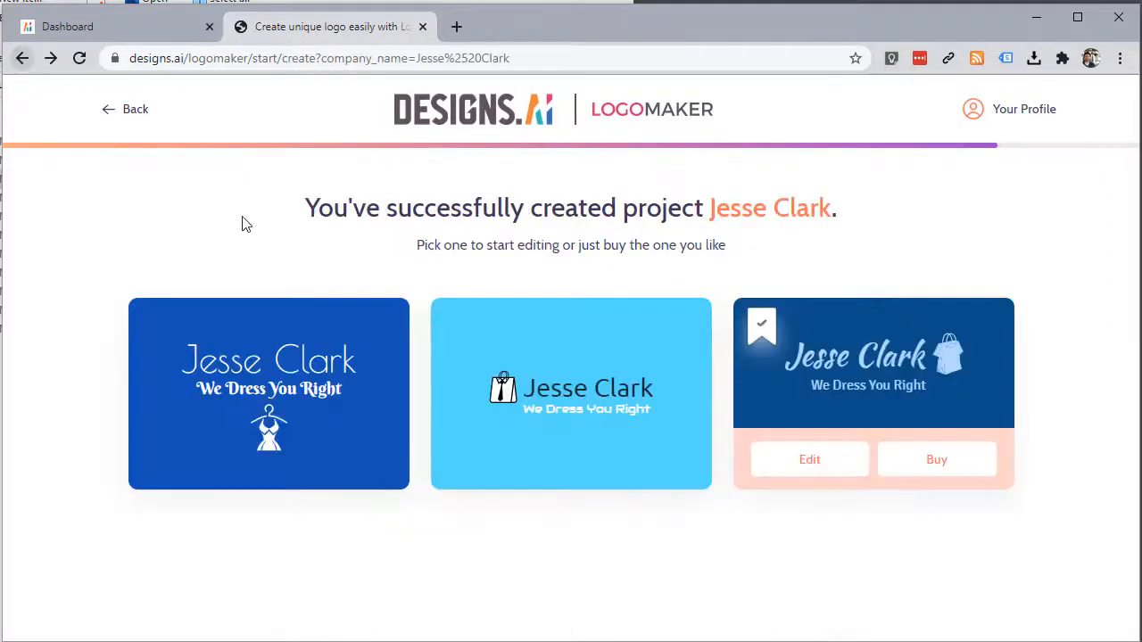
left_click(818, 460)
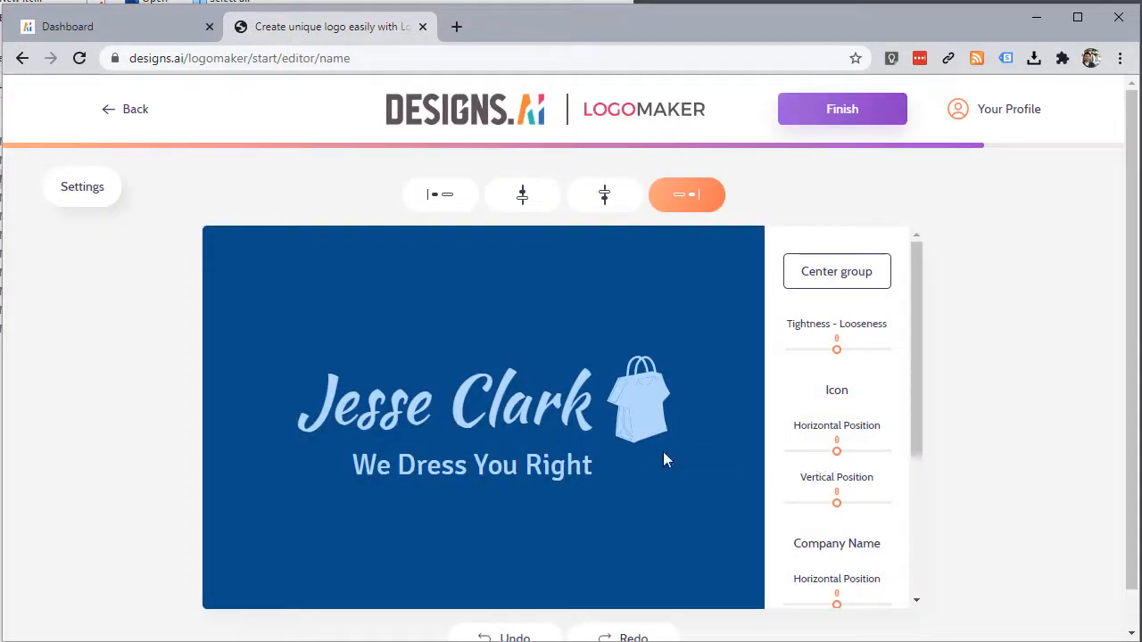
left_click(69, 194)
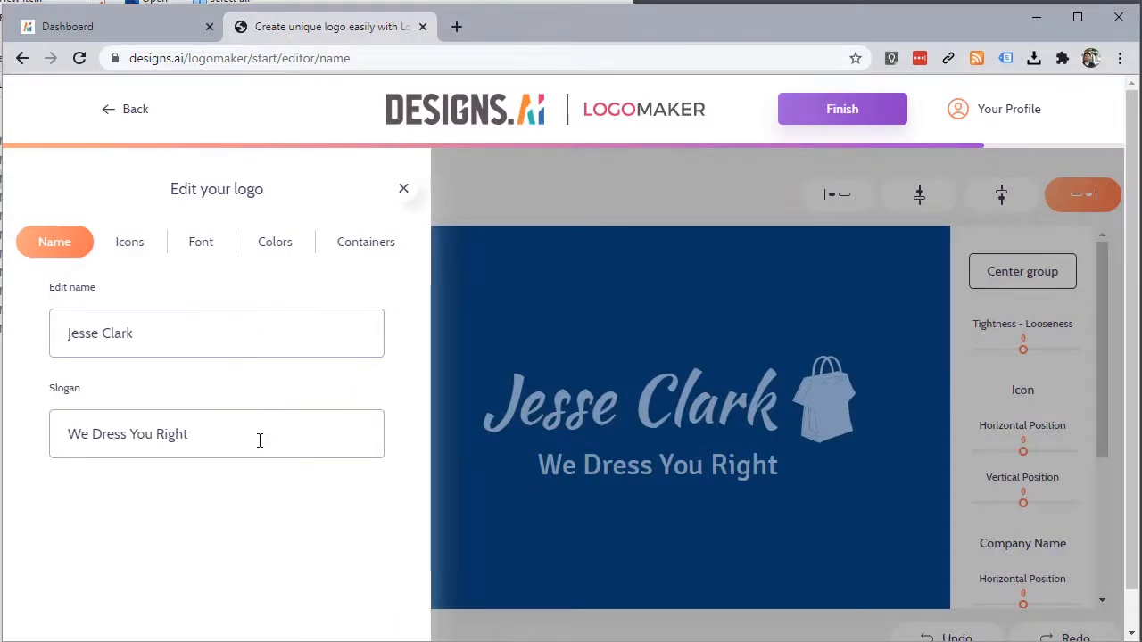
Step: Tighten the letter spacing to -1.5 and shift the bag icon to the right
left_click(1014, 406)
mouse_move(839, 350)
left_mouse_down()
mouse_move(850, 357)
mouse_move(833, 355)
left_mouse_up()
mouse_move(839, 452)
left_mouse_down()
mouse_move(852, 458)
mouse_move(838, 455)
left_mouse_up()
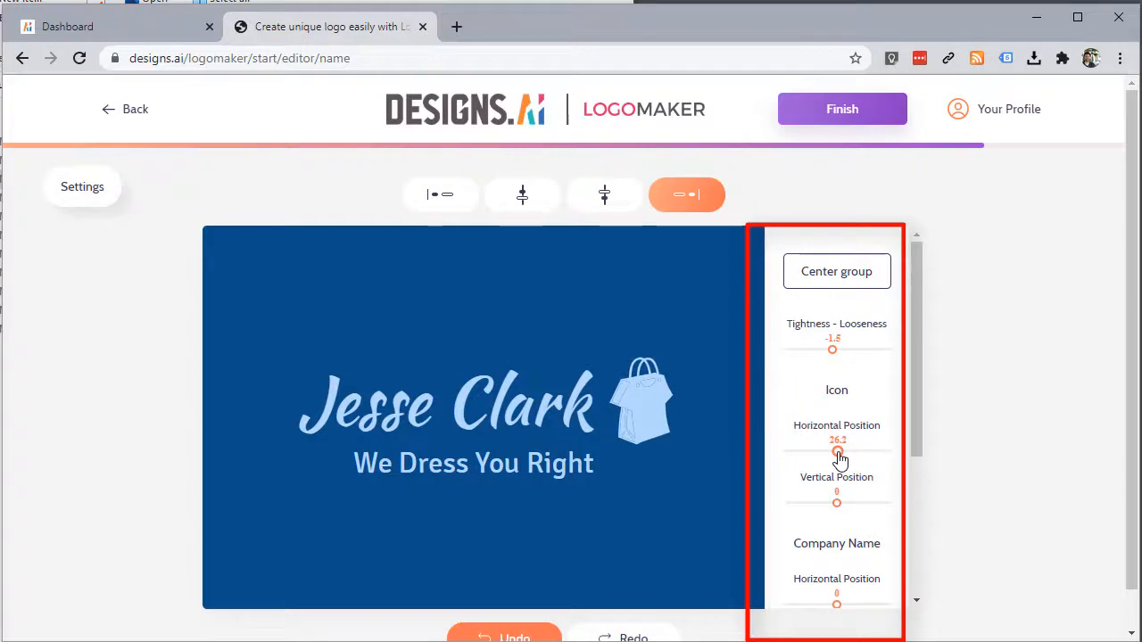
Step: Swap the logo icon for the black shopping bag after trying the tie-bag and dress icons
left_click(70, 207)
left_click(128, 254)
mouse_move(93, 303)
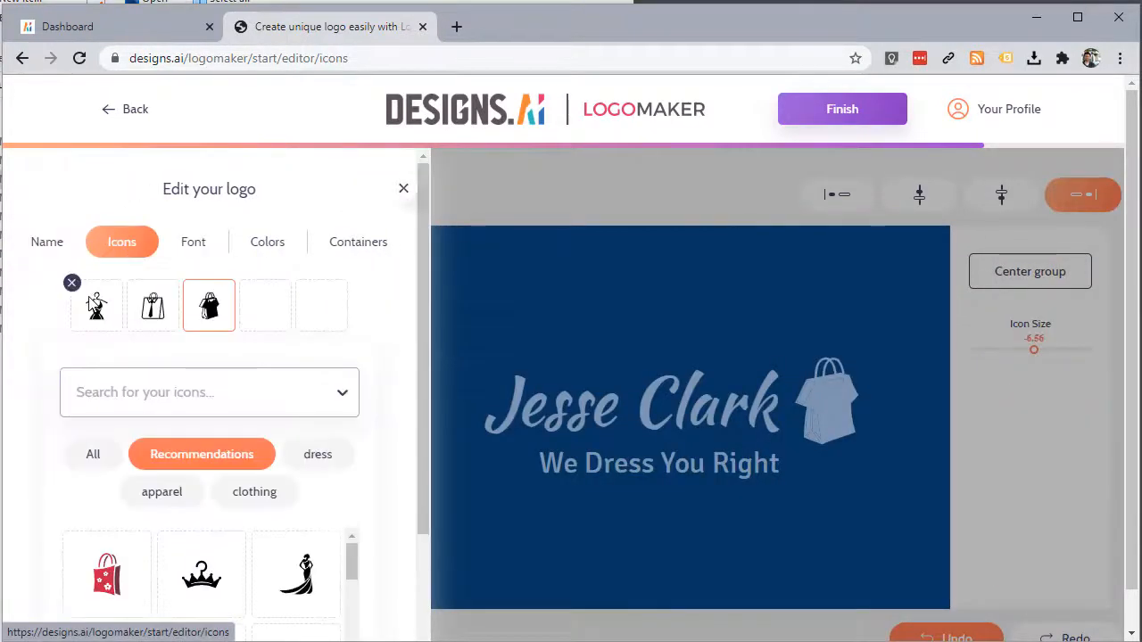
left_click(145, 318)
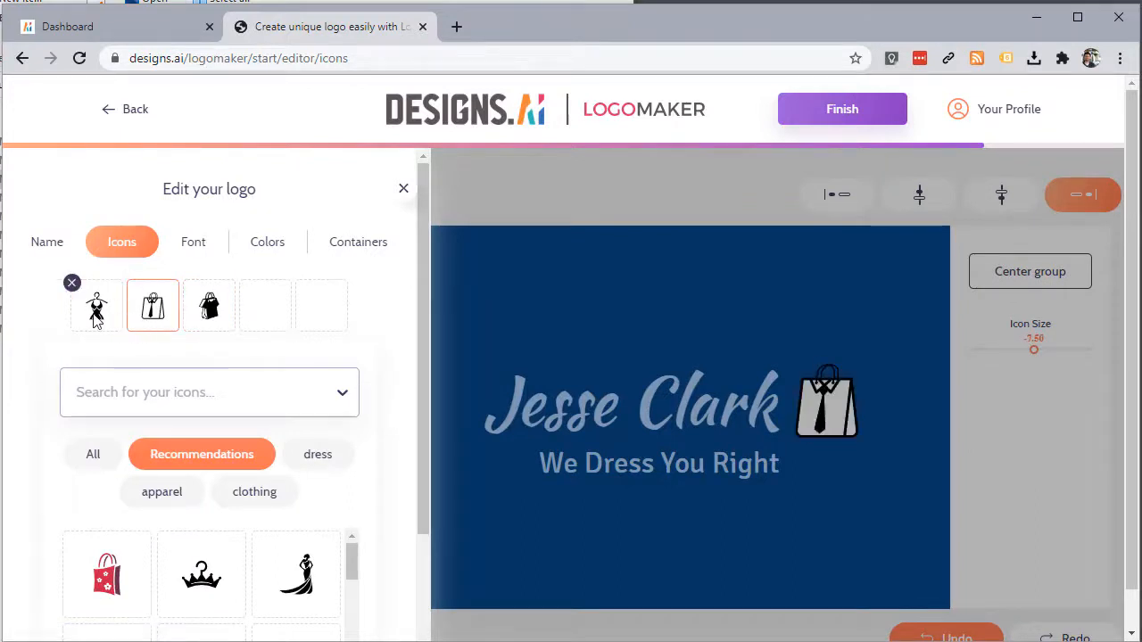
left_click(95, 319)
left_click(201, 316)
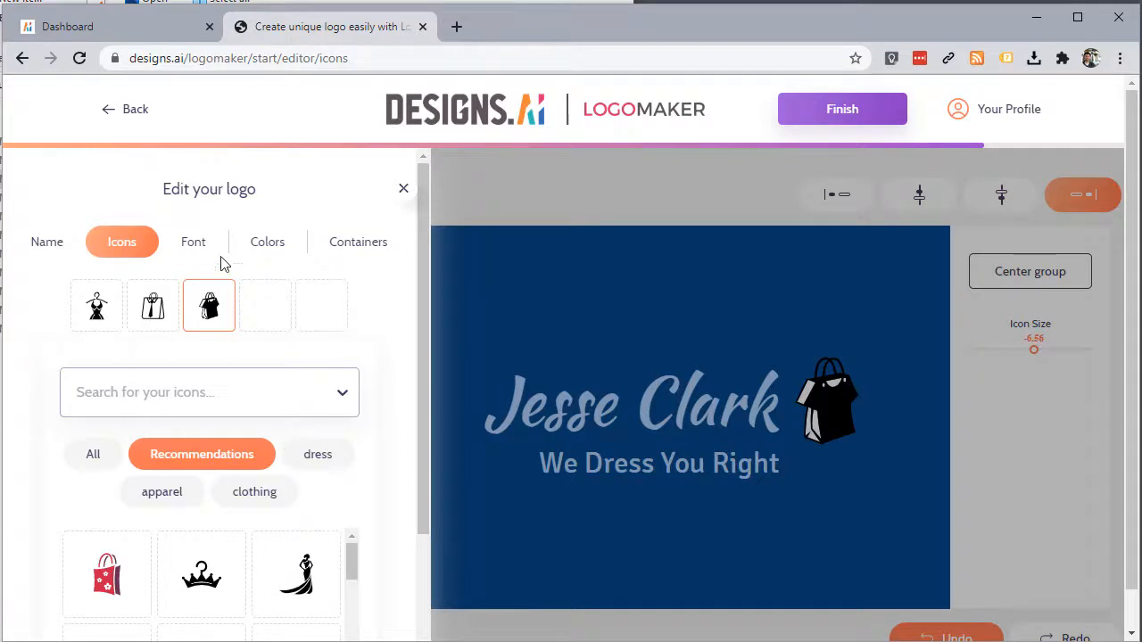
left_click(195, 246)
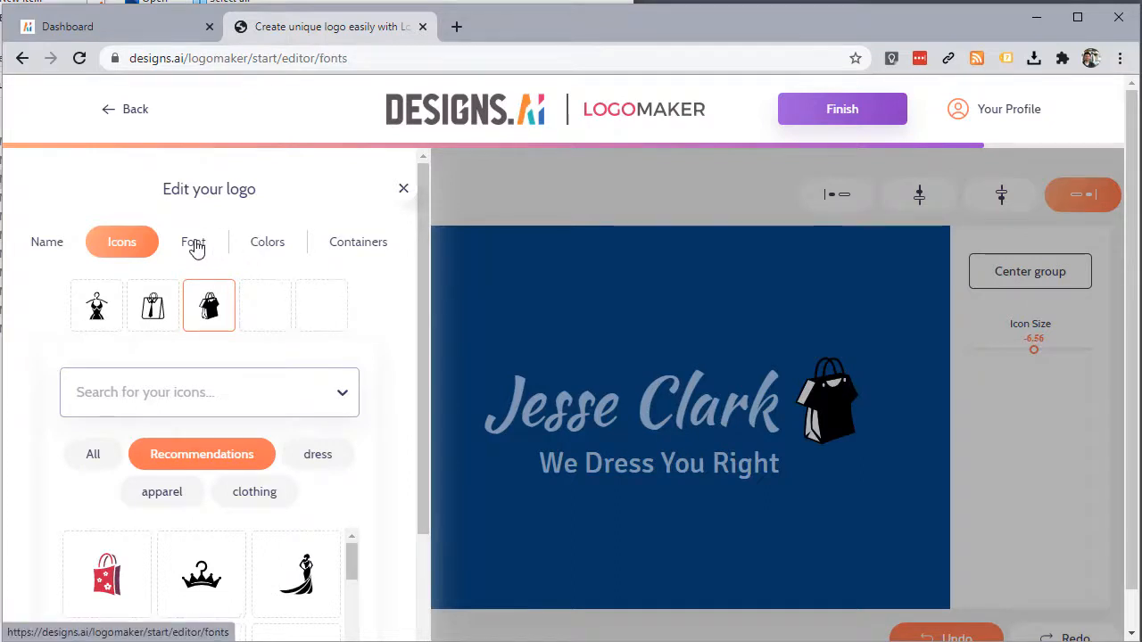
left_click(266, 246)
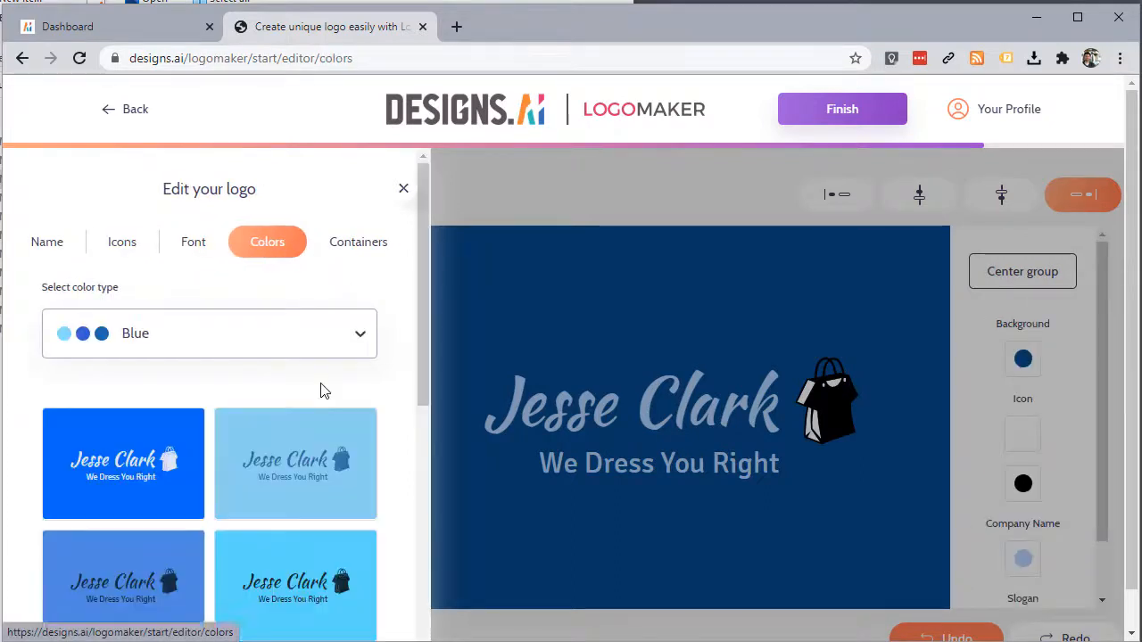
Step: Keep the icon's dark part black and make the logo background white
left_click(404, 190)
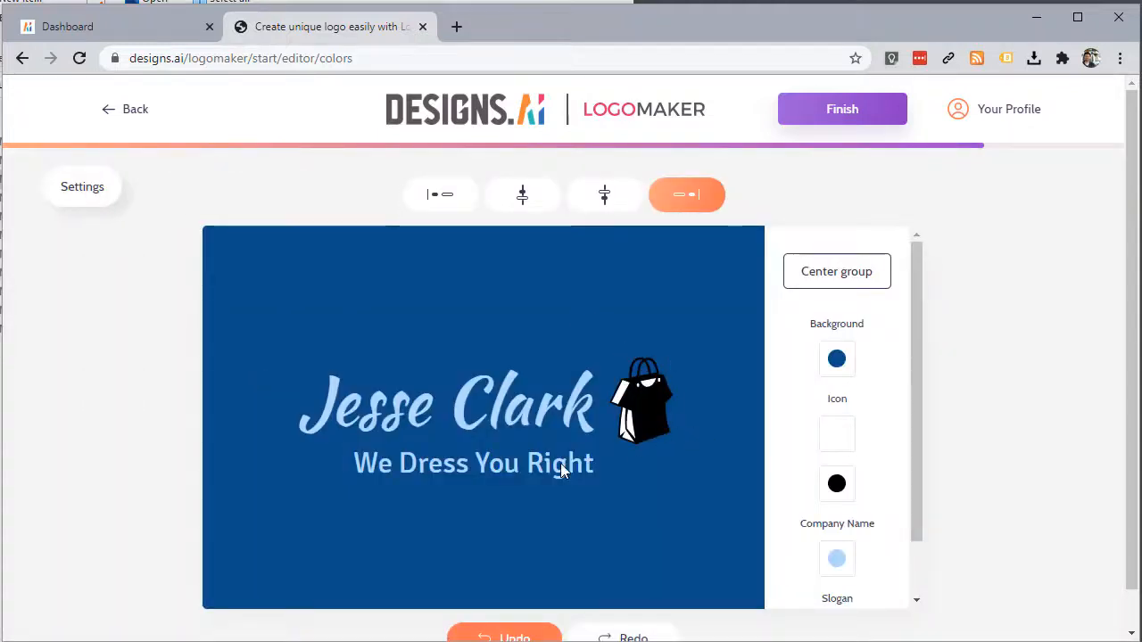
scroll(824, 432, "down", 3)
scroll(816, 437, "up", 1)
left_click(837, 444)
left_click_drag(638, 405, 610, 342)
left_click(664, 284)
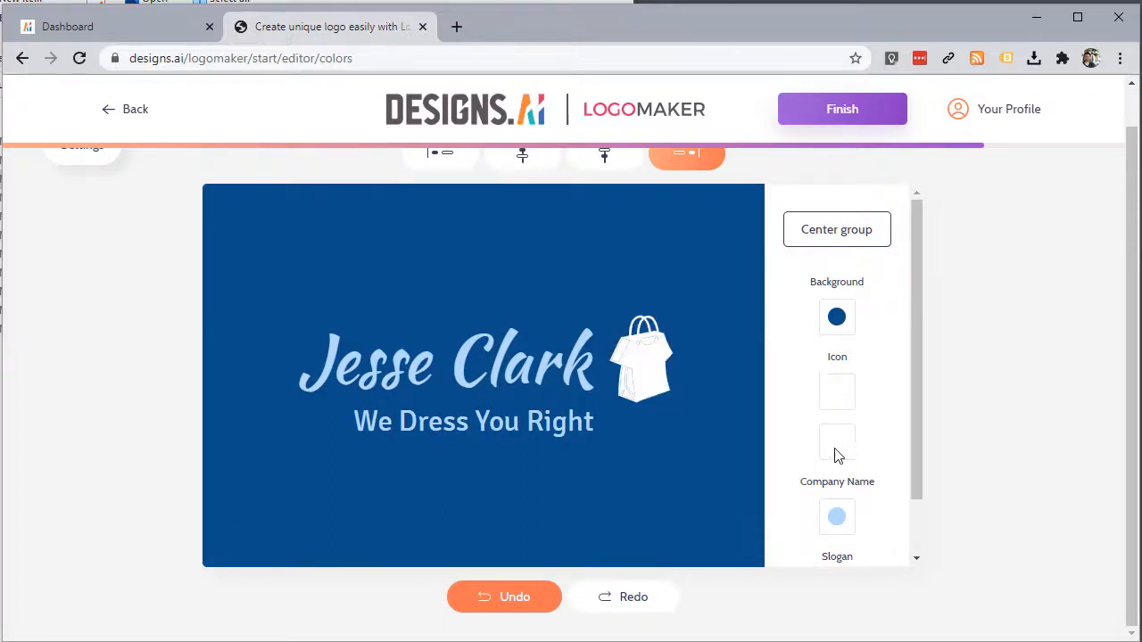
left_click(835, 450)
left_click_drag(626, 432, 569, 495)
left_click(569, 495)
left_click(838, 319)
left_click_drag(673, 275, 606, 215)
left_click(511, 254)
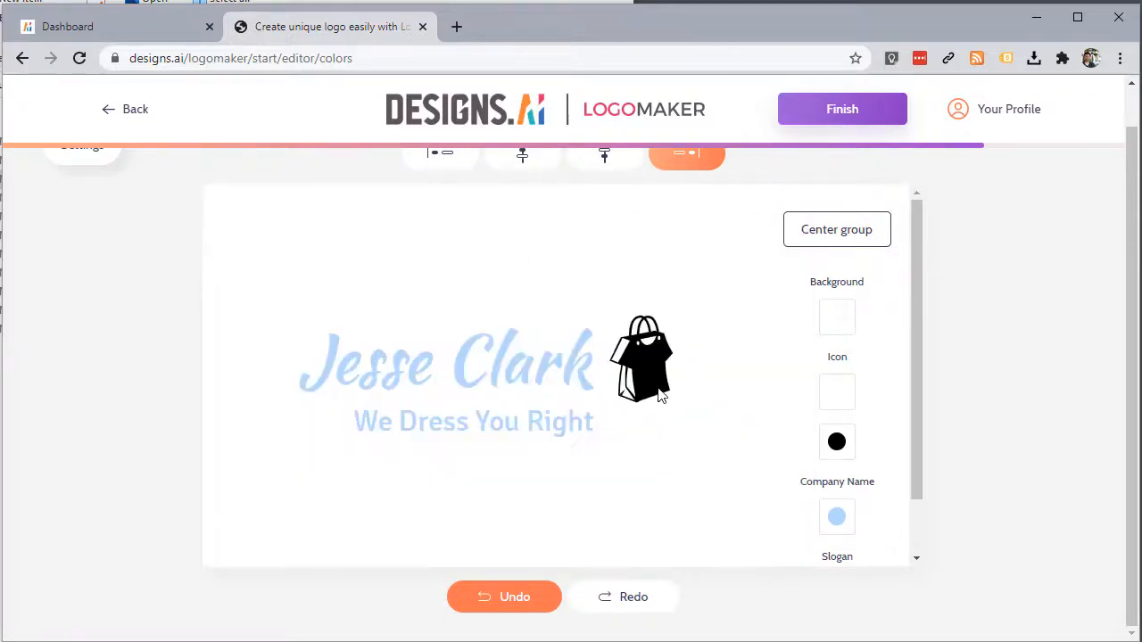
Step: Copy the company name's light blue hex into the icon's colour swatches
scroll(837, 518, "down", 1)
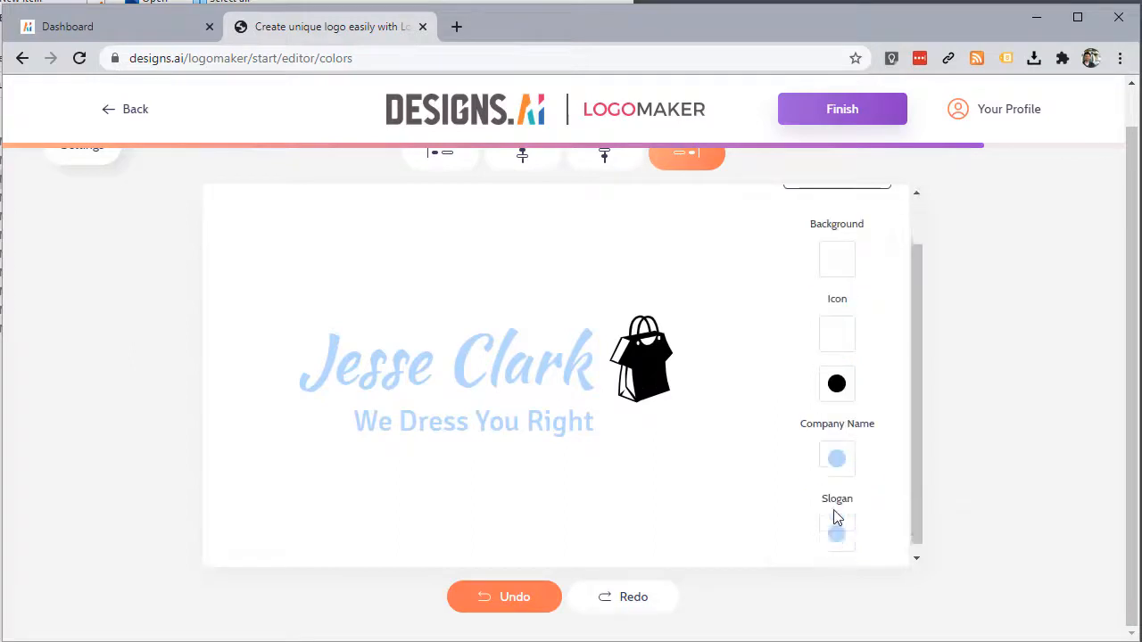
left_click(837, 457)
double_click(743, 572)
left_click(835, 332)
left_click(835, 332)
double_click(709, 451)
key("ctrl+v")
left_click(660, 268)
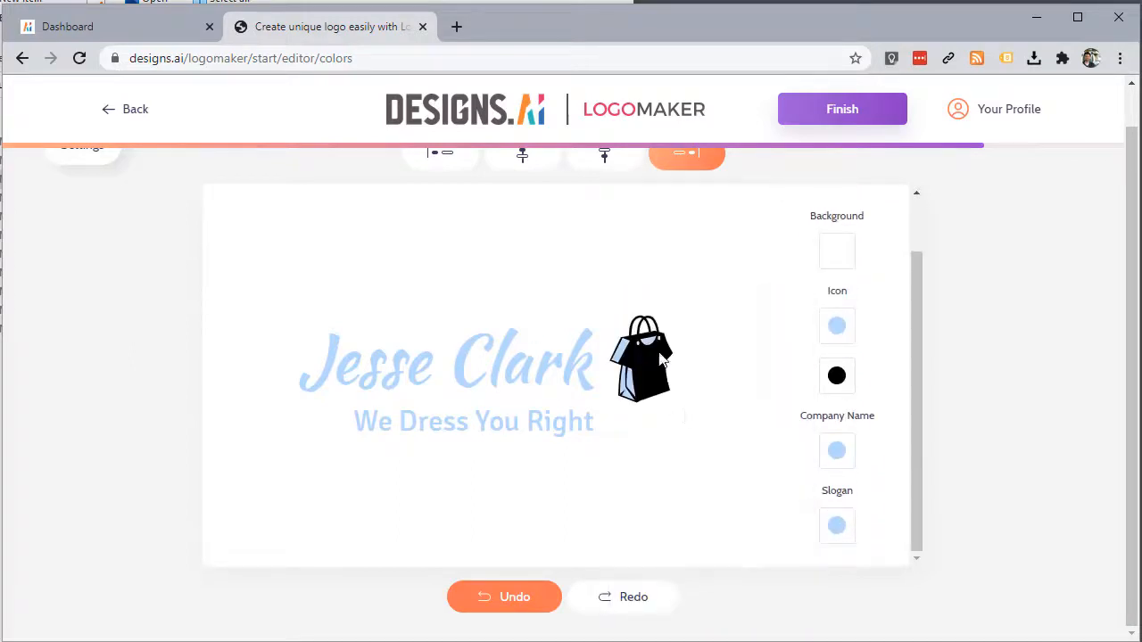
left_click(835, 377)
double_click(723, 500)
key("ctrl+v")
Step: Set the icon's other colour to black and finish the logo
left_click(837, 327)
left_click_drag(667, 298, 608, 502)
left_click(837, 326)
left_click_drag(788, 323, 548, 534)
scroll(823, 344, "up", 1)
left_click(815, 111)
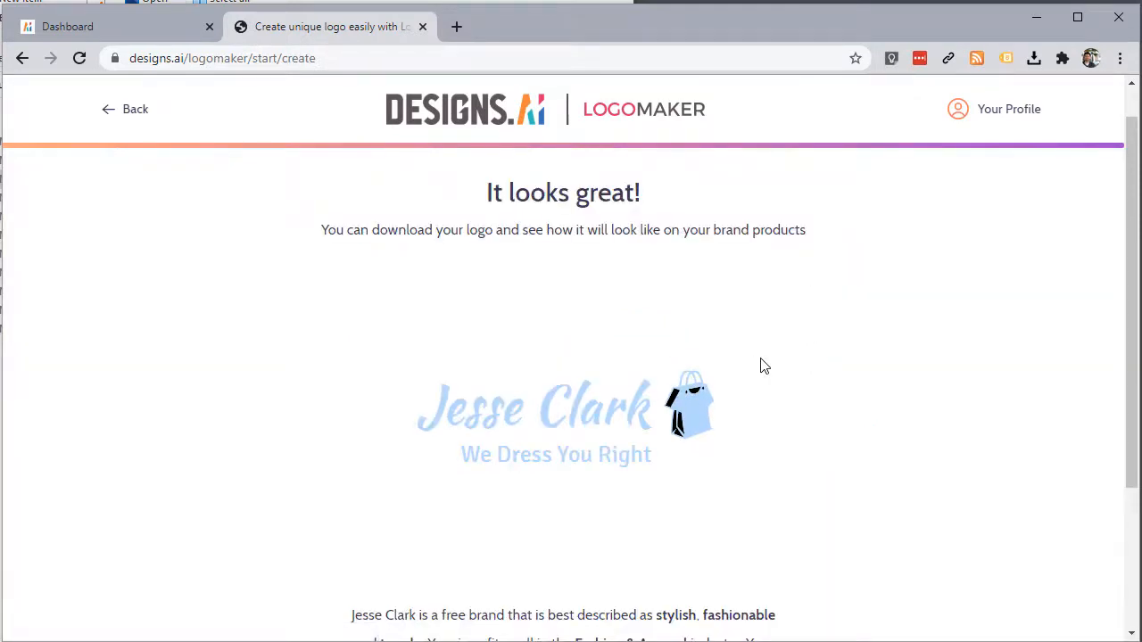
Step: Open Buy for the finished logo and compare Basic 19$ (SVG/PNG) with Premium 49$ (mock-ups, PDF, JPEG)
scroll(764, 364, "down", 2)
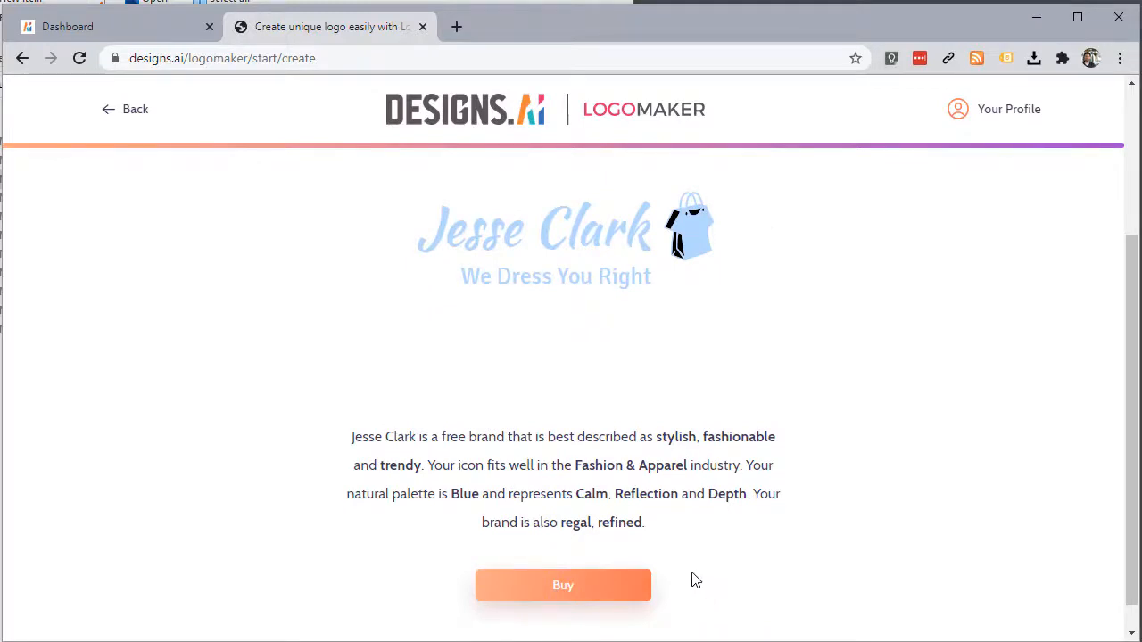
left_click(599, 598)
scroll(865, 360, "up", 3)
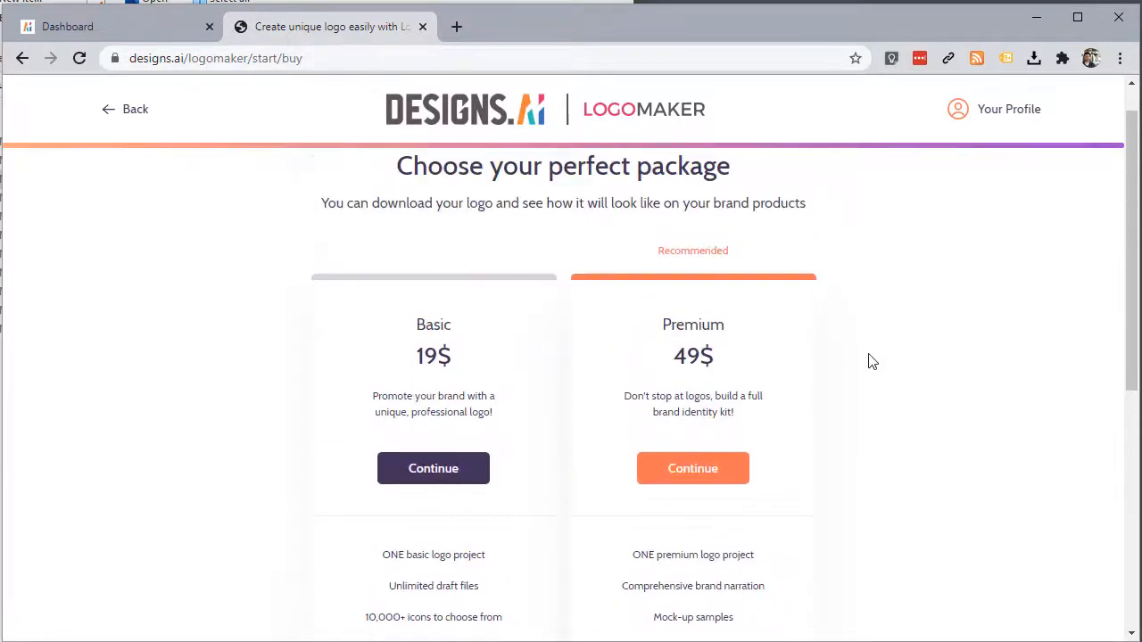
scroll(869, 366, "down", 1)
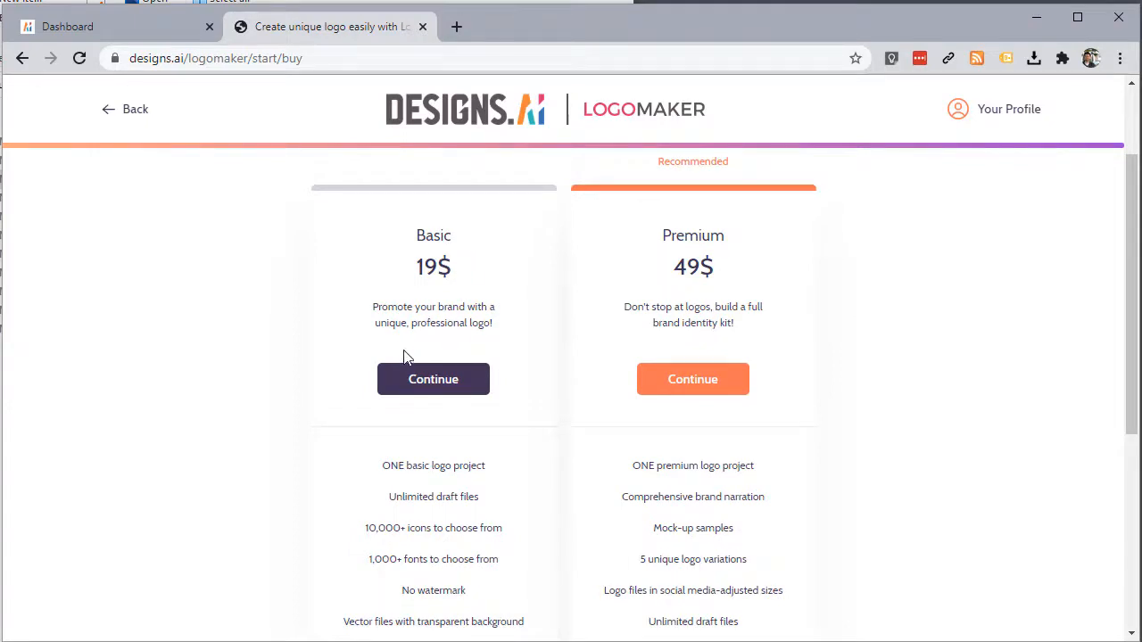
scroll(333, 361, "down", 1)
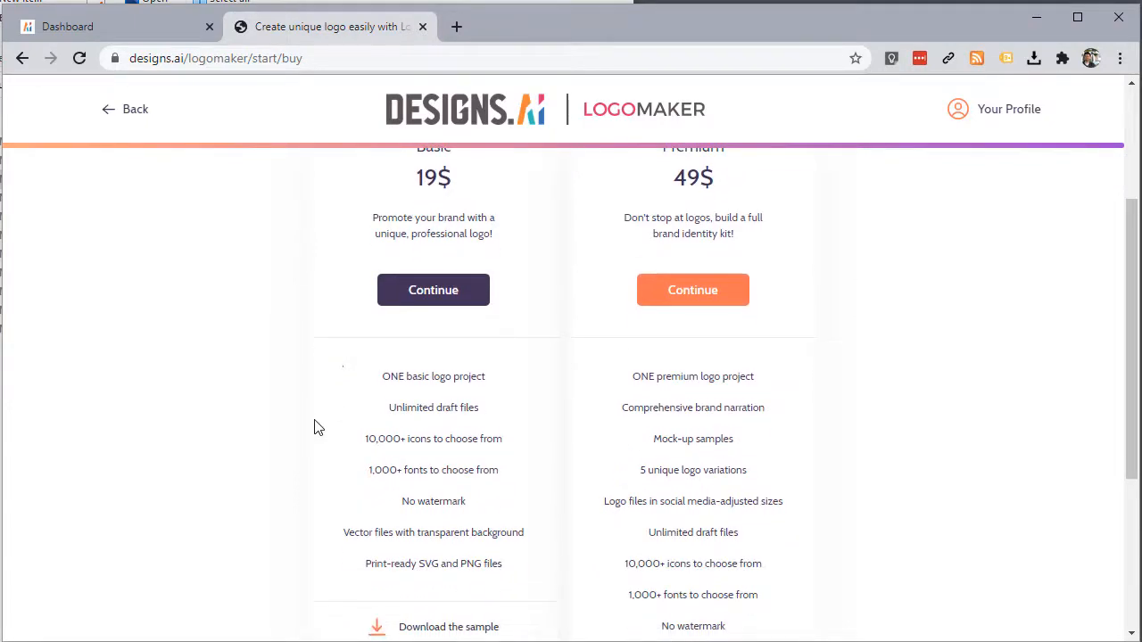
scroll(306, 432, "down", 1)
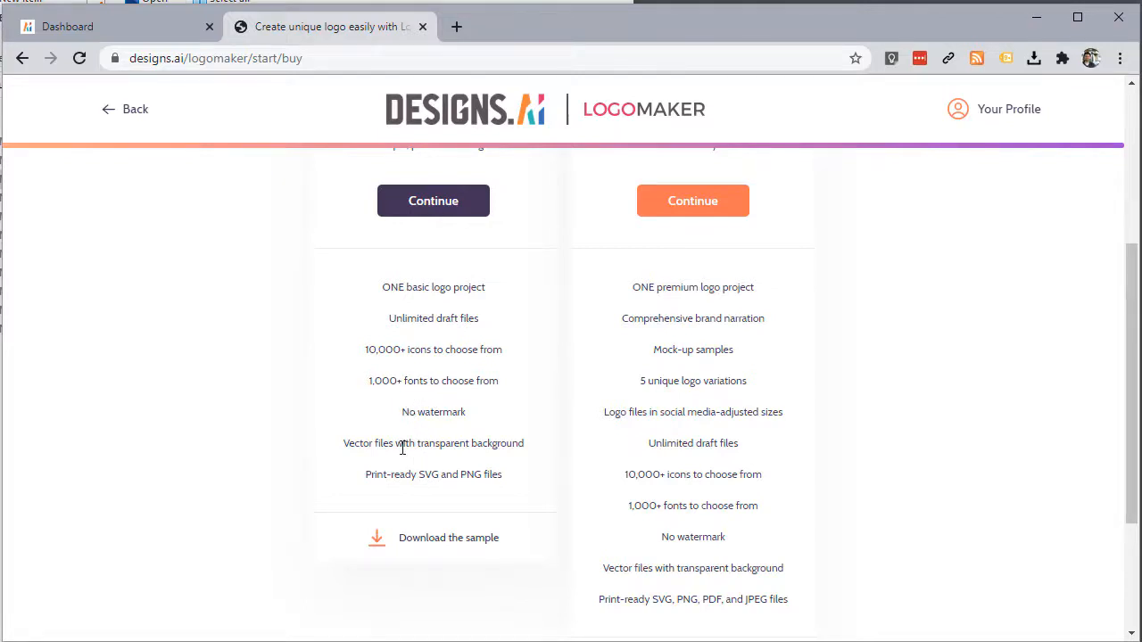
scroll(428, 489, "down", 1)
scroll(428, 490, "up", 2)
scroll(479, 477, "down", 1)
left_click_drag(367, 474, 509, 489)
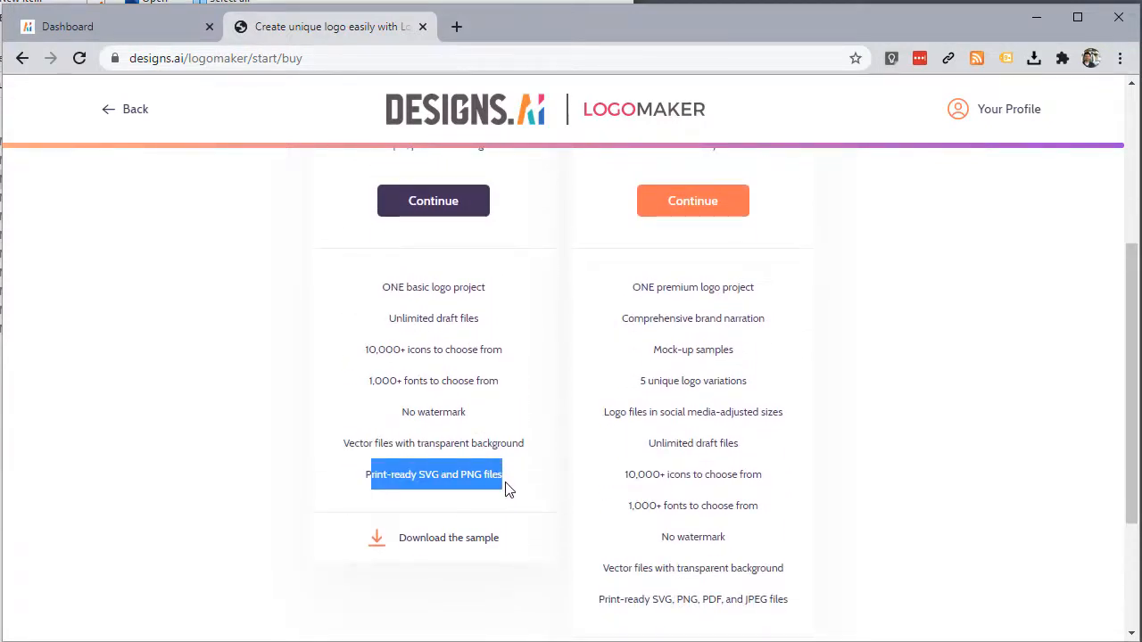
left_click(506, 488)
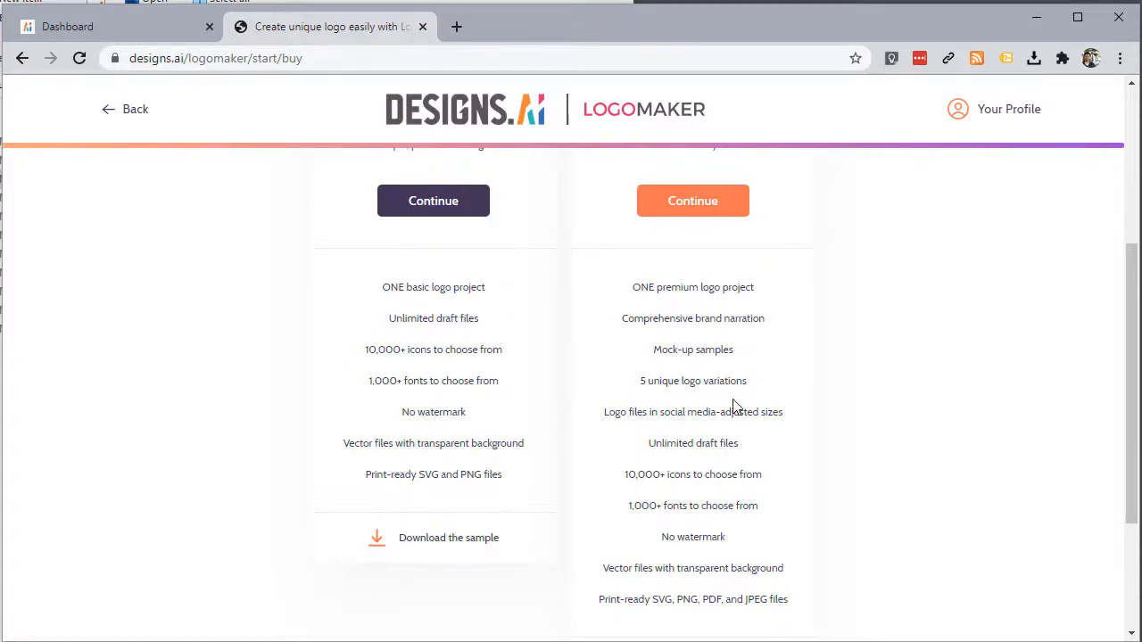
scroll(808, 393, "up", 2)
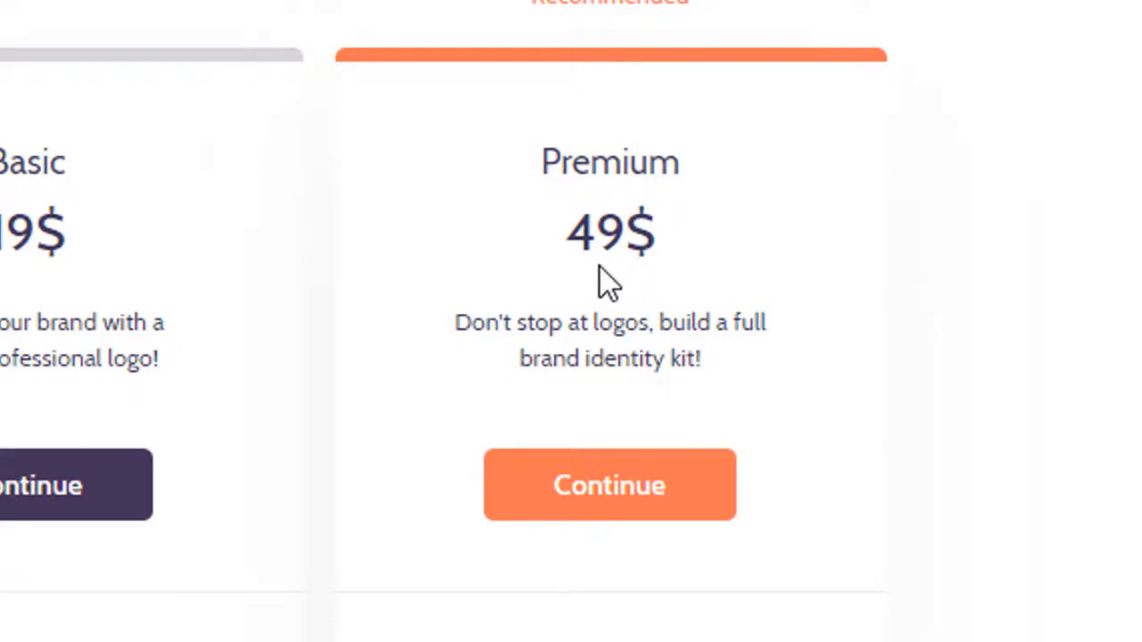
scroll(517, 324, "down", 3)
scroll(487, 348, "down", 2)
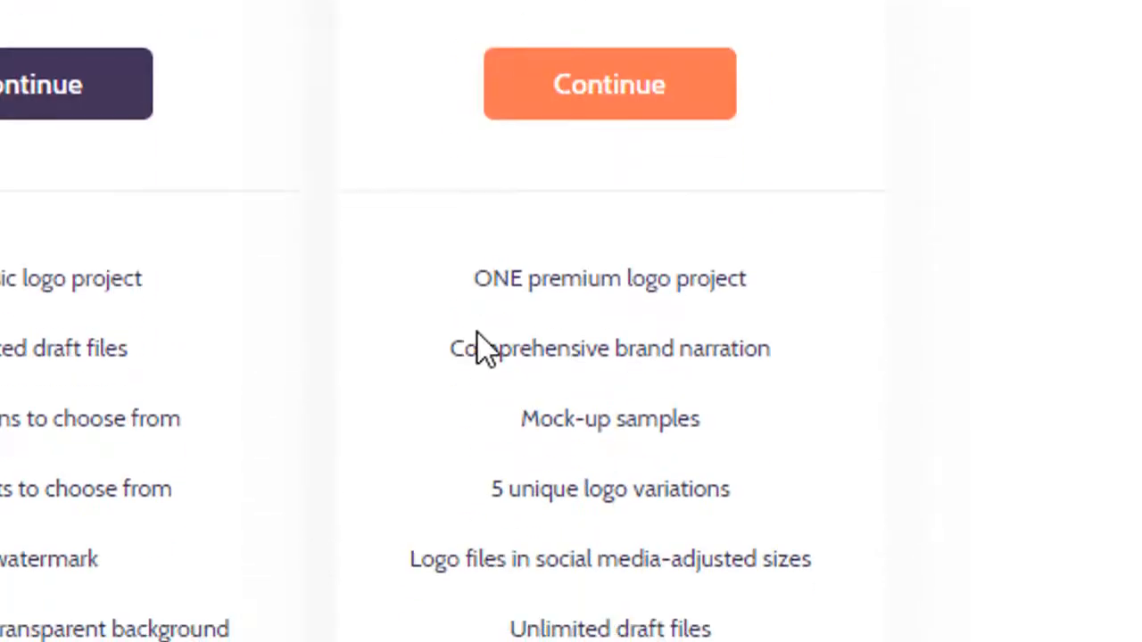
scroll(477, 335, "down", 2)
scroll(475, 337, "up", 2)
scroll(409, 605, "down", 2)
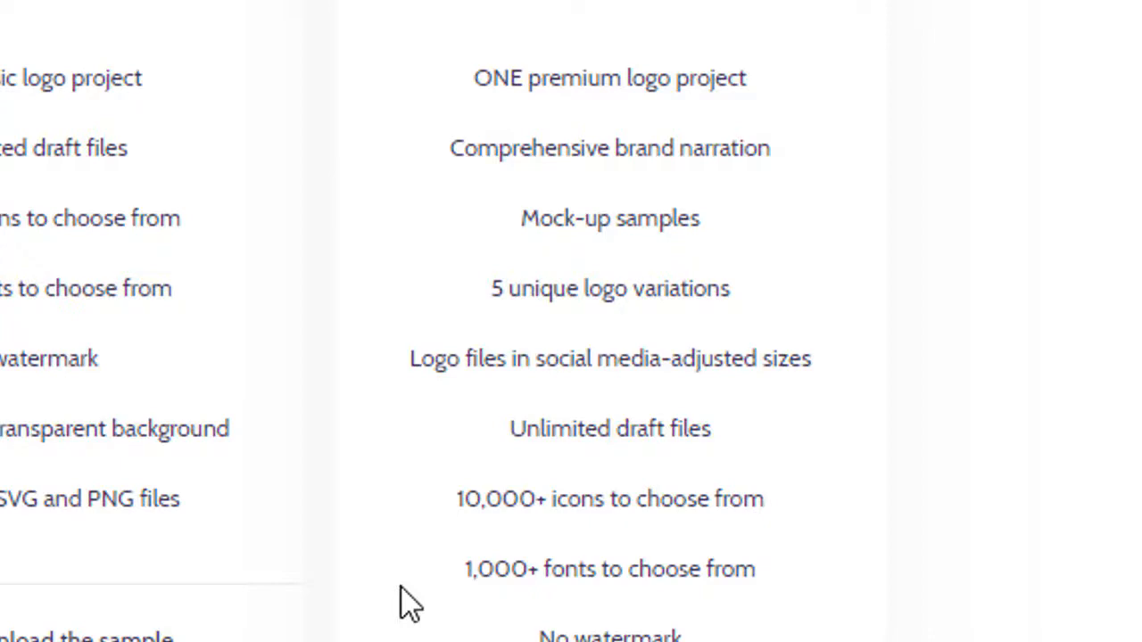
scroll(406, 602, "up", 1)
scroll(671, 629, "down", 2)
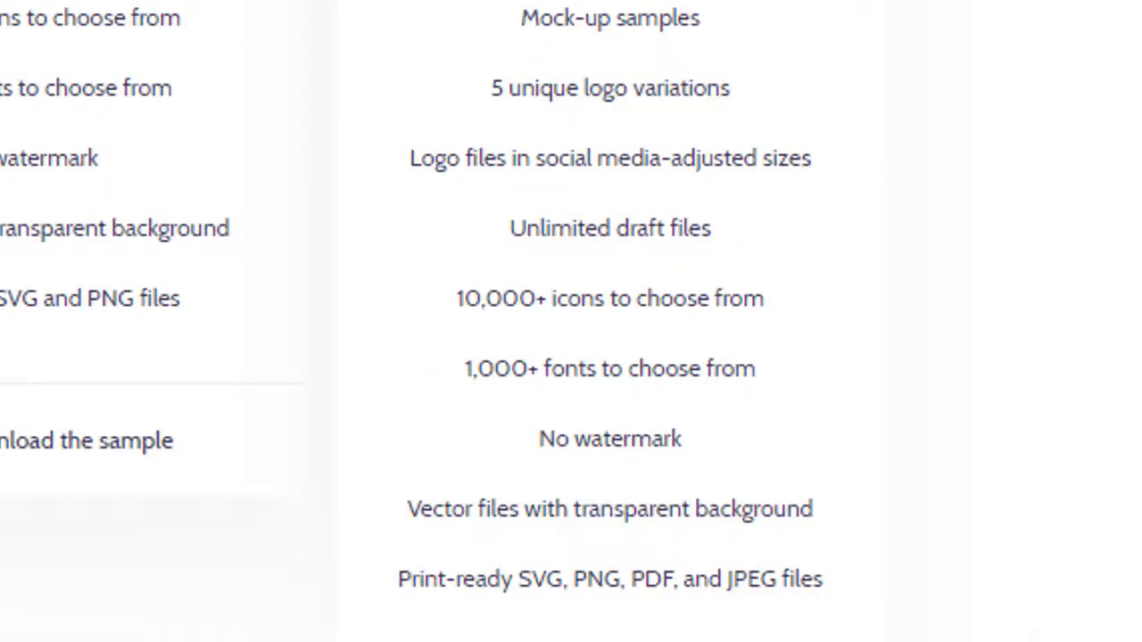
scroll(565, 535, "down", 2)
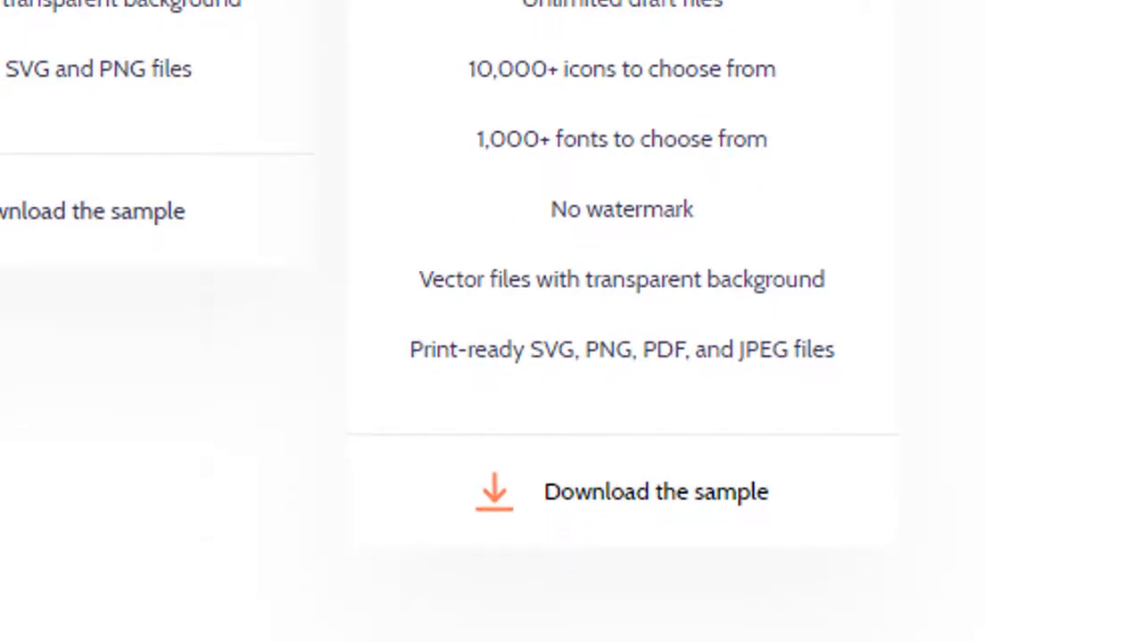
key("alt+Tab")
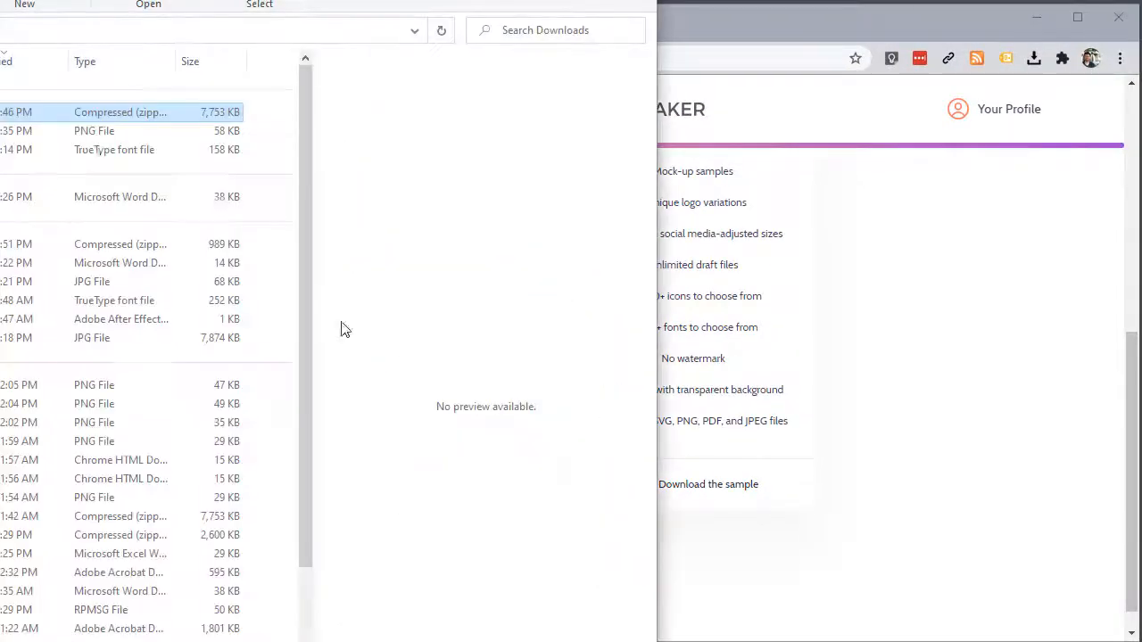
Step: Open the premium_logo_sample (1) archive and preview the chef icon in icon_only
left_click_drag(18, 0, 482, 27)
double_click(271, 141)
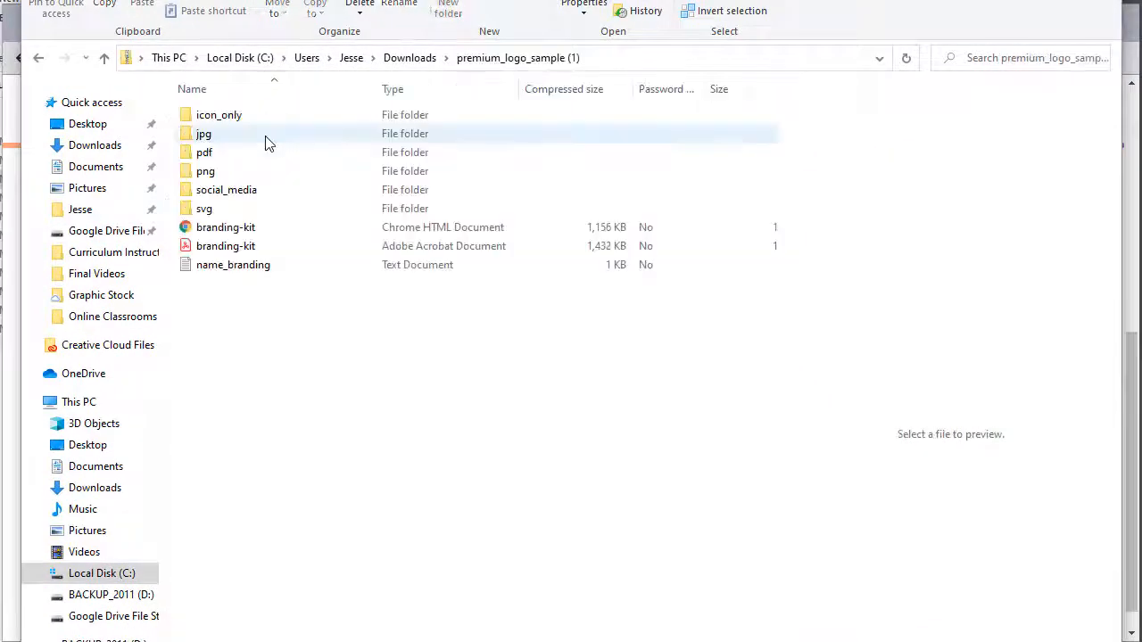
left_click_drag(428, 0, 517, 0)
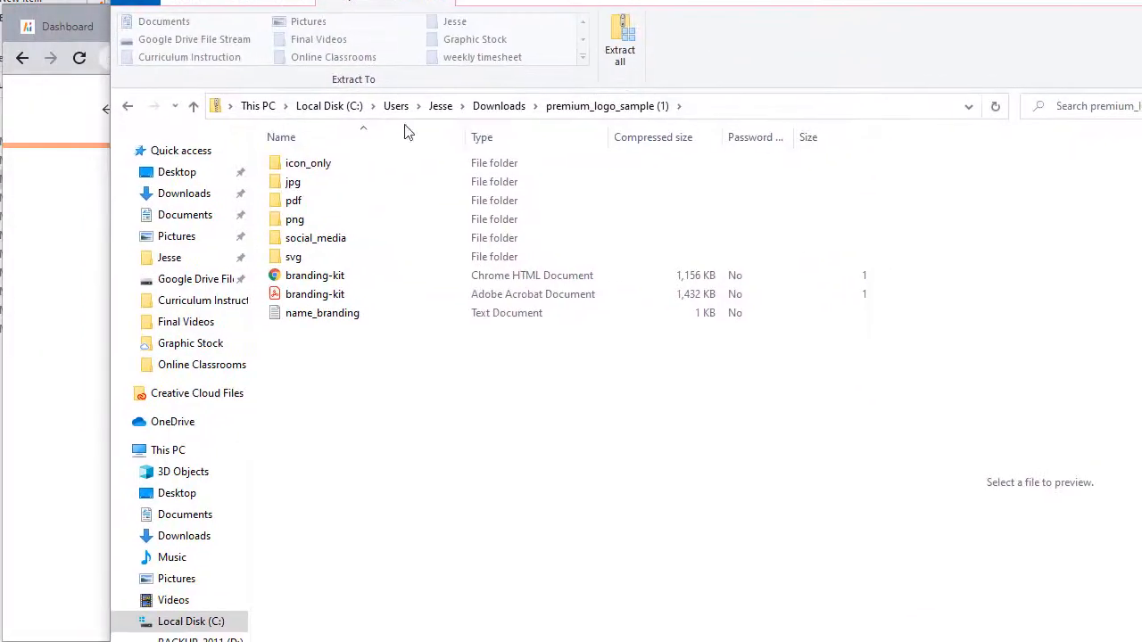
double_click(314, 163)
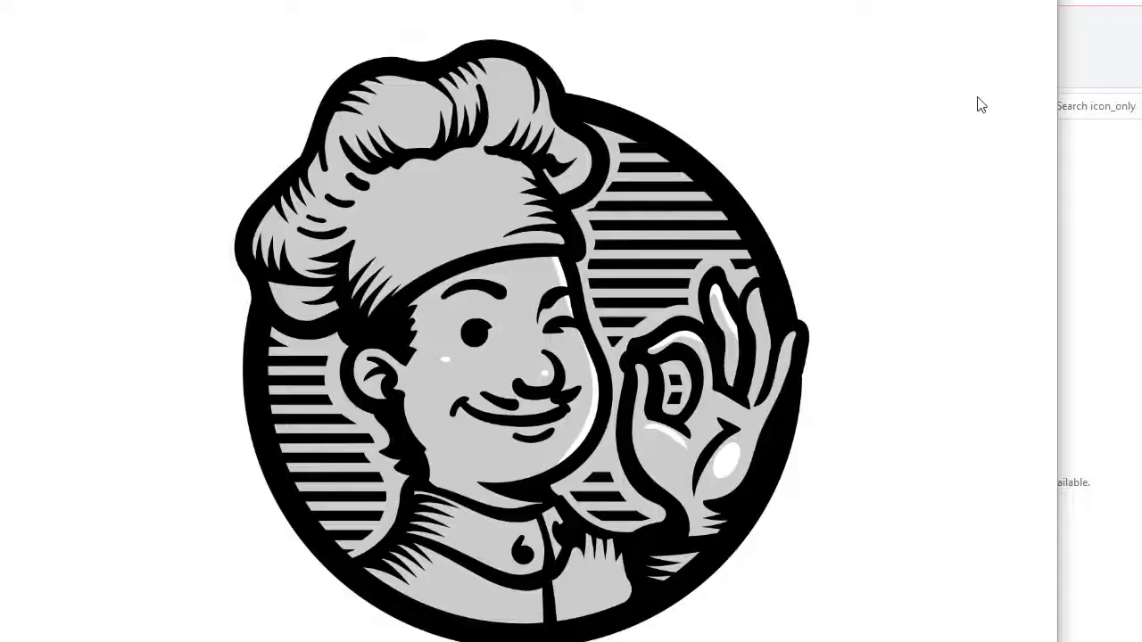
left_click(1037, 0)
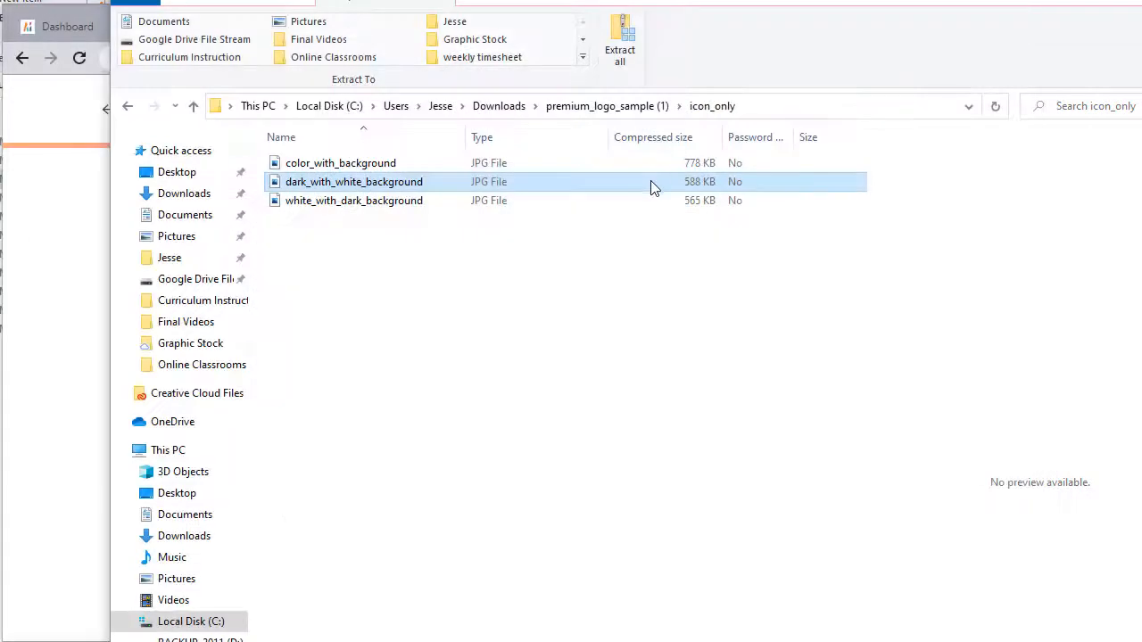
left_click(630, 110)
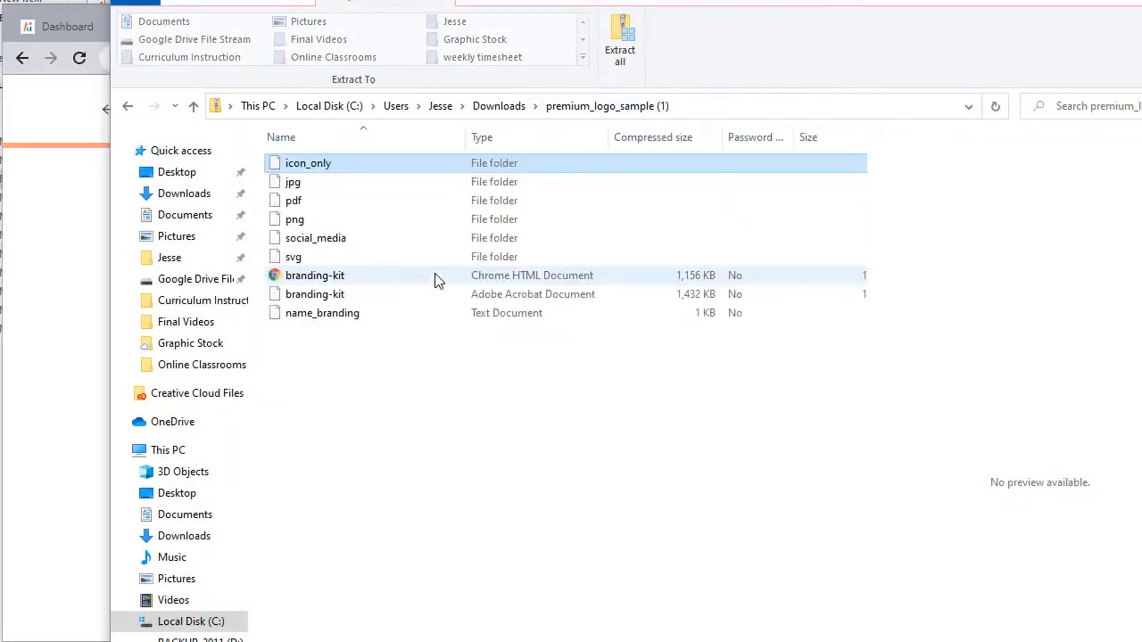
Step: Preview cover_photo in the social_media folder, then return to the archive root
double_click(307, 240)
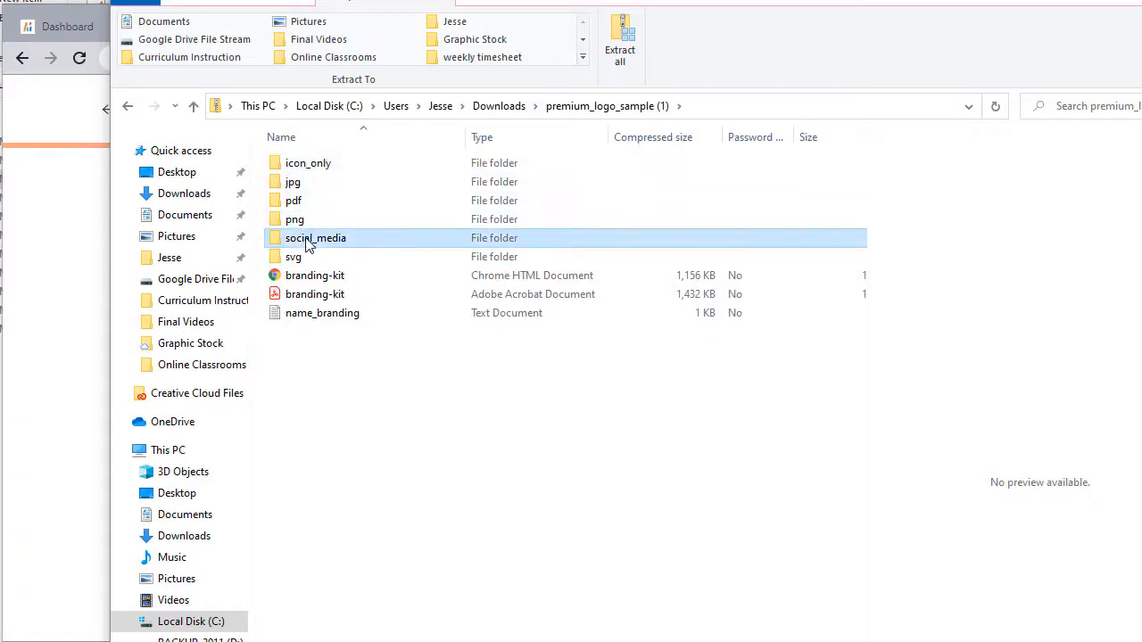
left_click(325, 302)
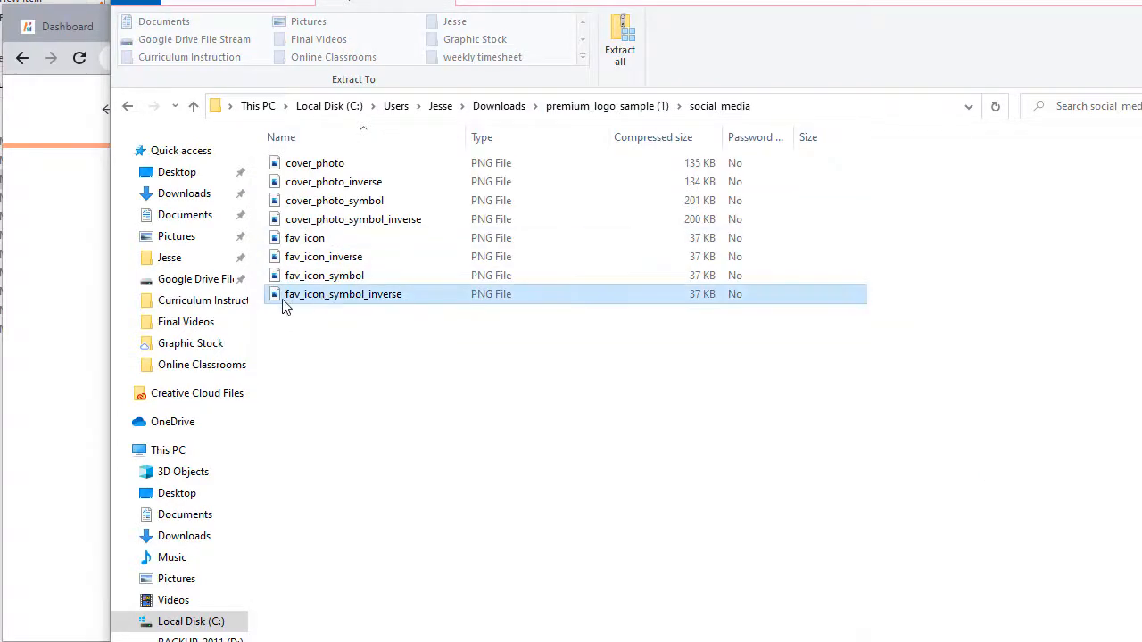
left_click(306, 166)
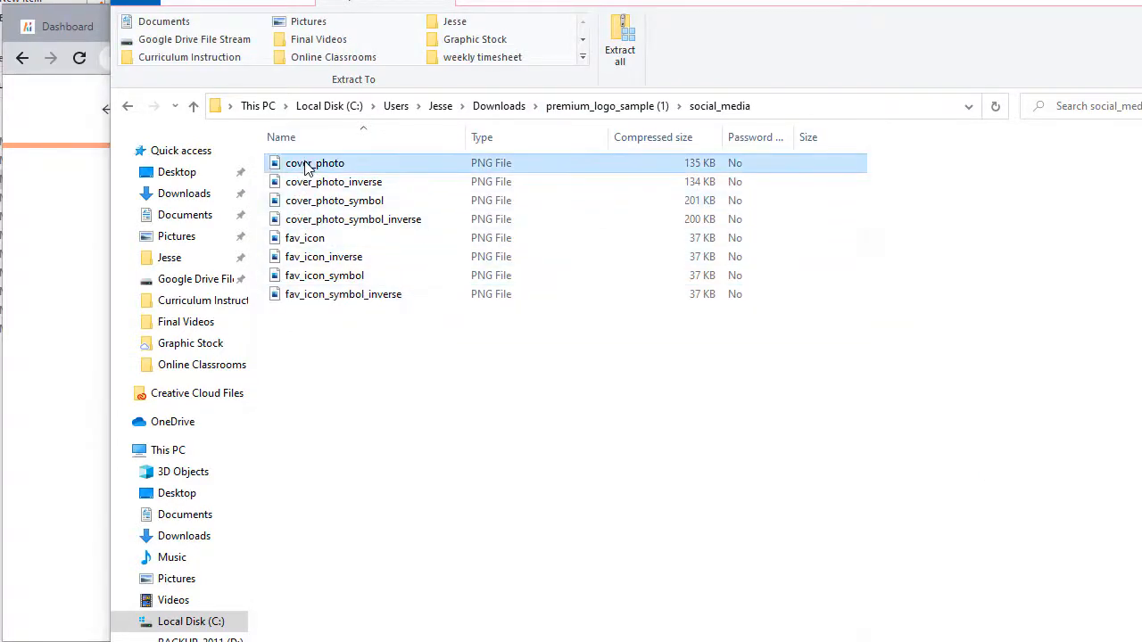
double_click(306, 167)
left_click(1032, 1)
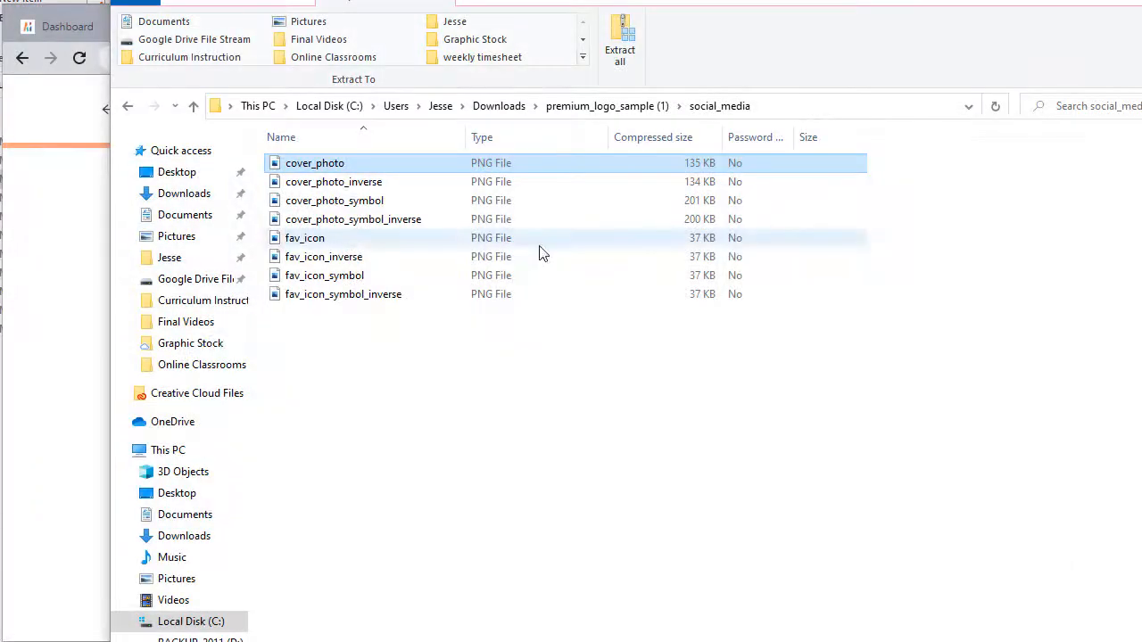
left_click(599, 112)
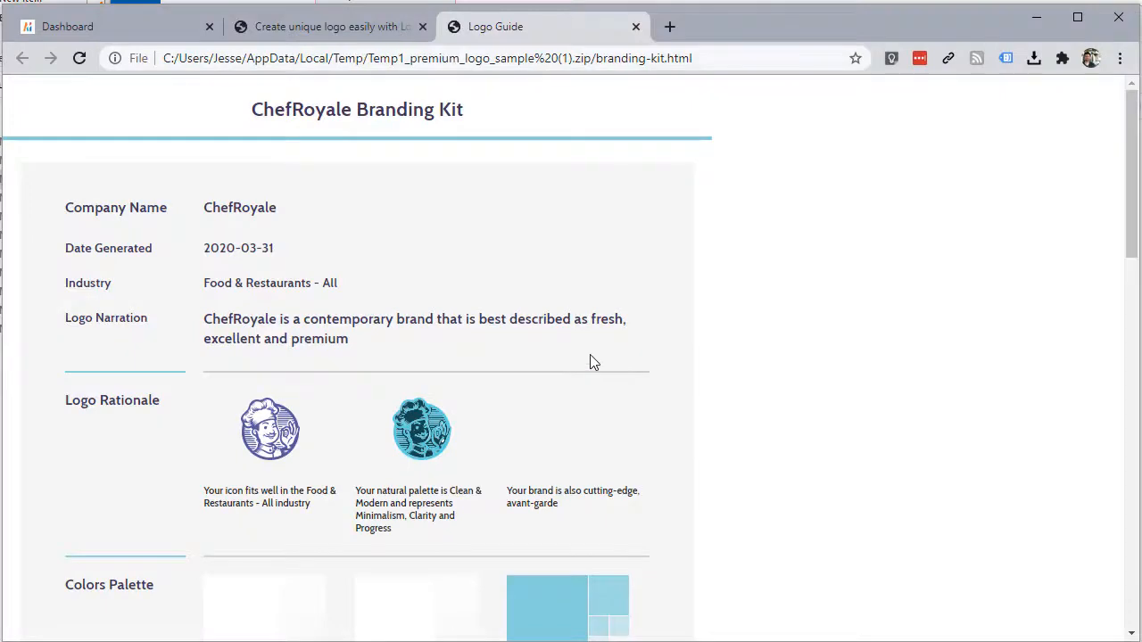
Step: Scroll through the ChefRoyale Branding Kit logo guide
scroll(548, 317, "down", 1)
scroll(544, 317, "up", 1)
scroll(543, 327, "down", 3)
scroll(547, 325, "up", 3)
scroll(547, 326, "down", 4)
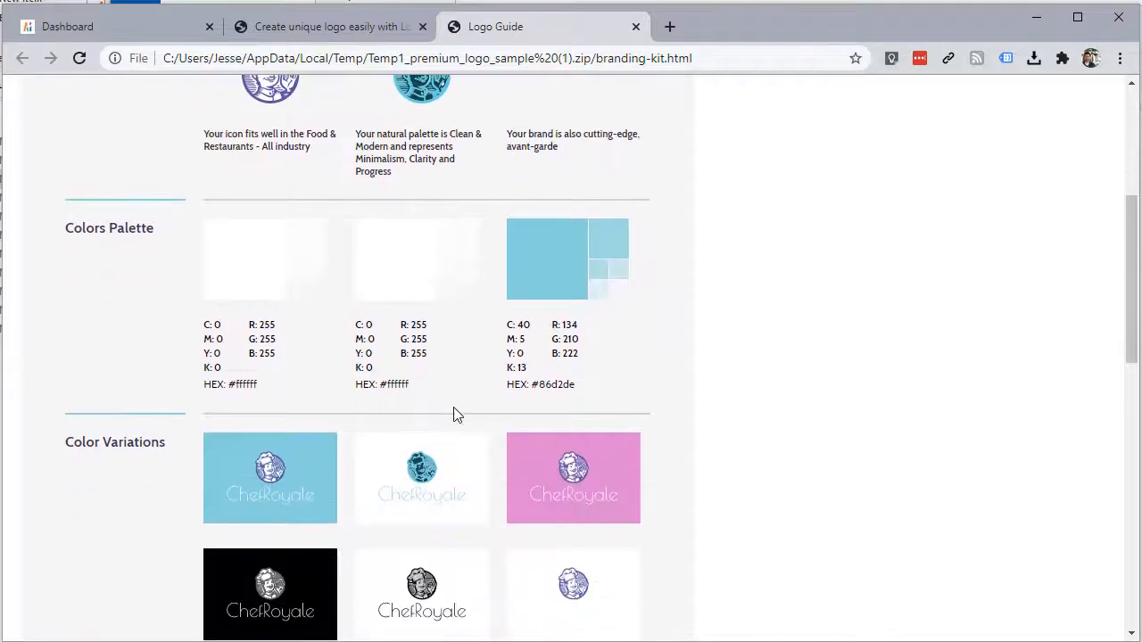
scroll(454, 413, "down", 4)
scroll(453, 410, "down", 2)
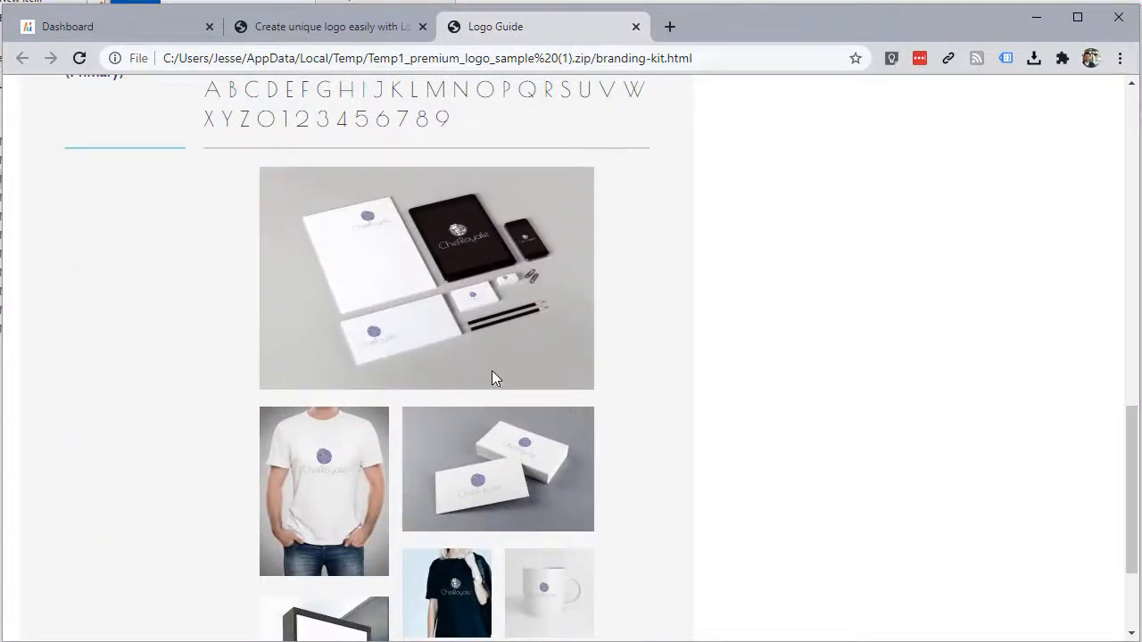
scroll(491, 371, "down", 2)
scroll(490, 369, "up", 4)
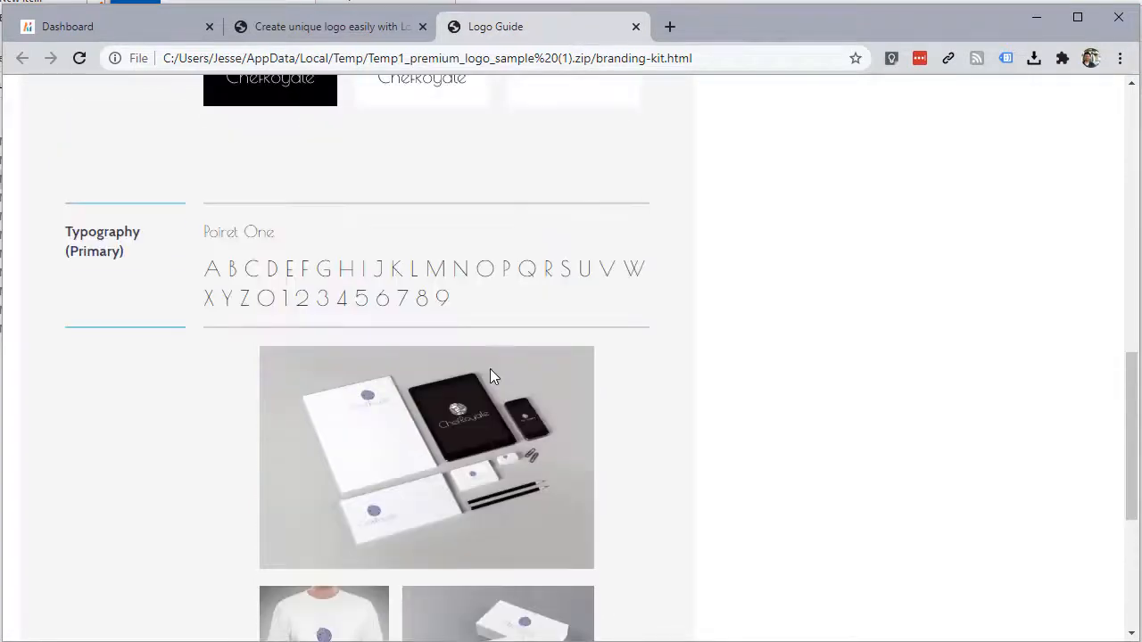
scroll(489, 373, "up", 4)
scroll(486, 378, "down", 2)
scroll(482, 381, "up", 6)
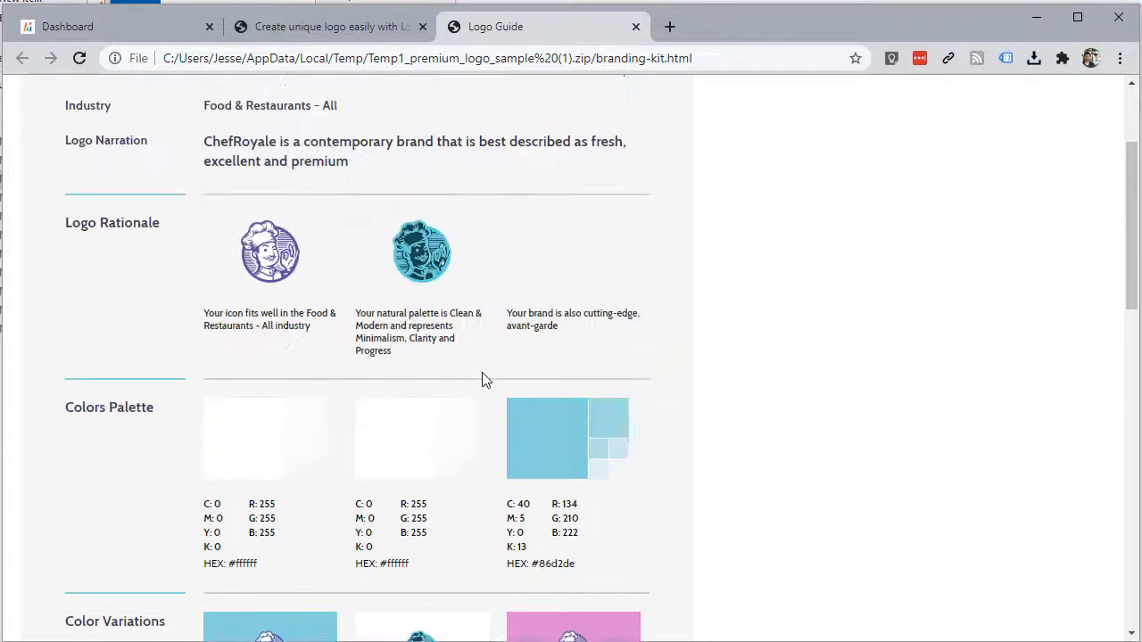
scroll(482, 379, "up", 2)
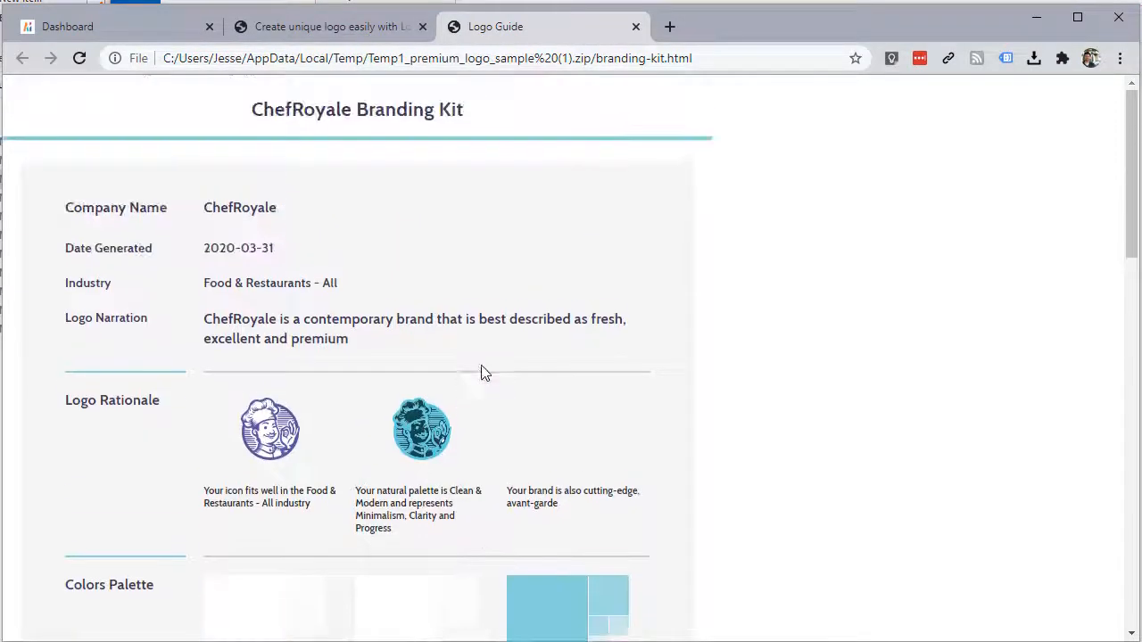
Step: Close the Logo Guide tab and return to the Designs.ai dashboard
left_click(636, 26)
scroll(510, 323, "up", 5)
scroll(854, 397, "down", 2)
left_click(156, 25)
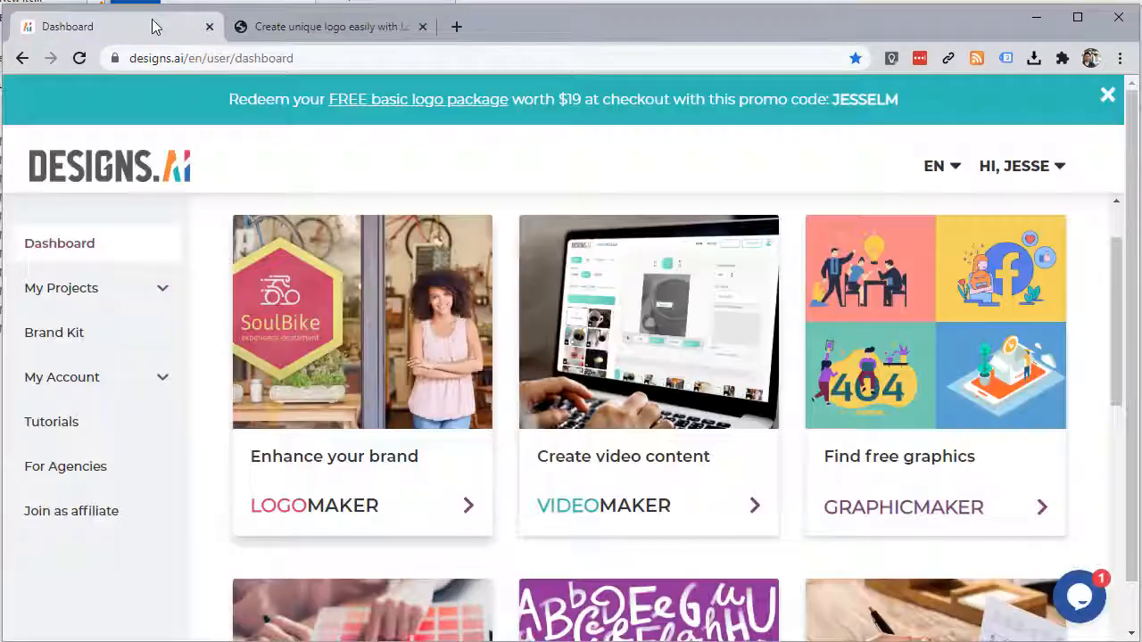